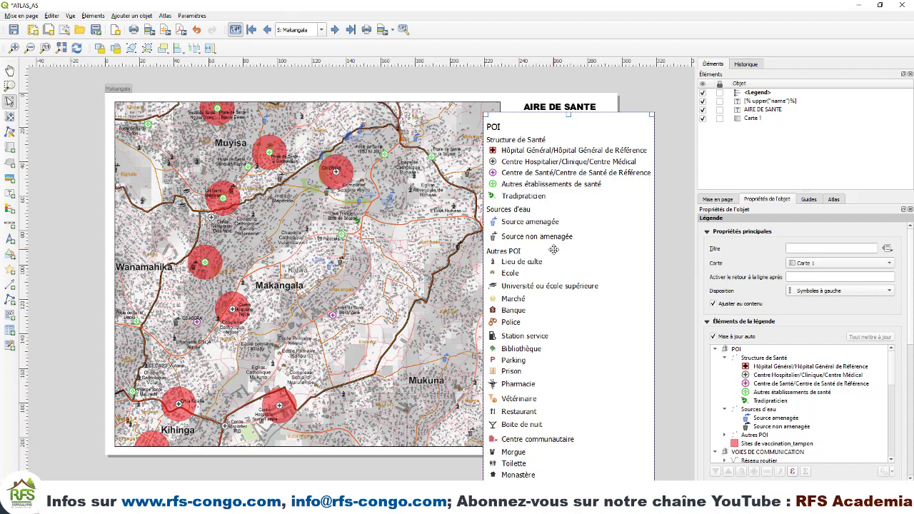
# Move the legend up the page to view its lower entries, and bring it back just below the MAKANGALA title
pyautogui.moveTo(553, 249); pyautogui.dragTo(548, 261)
pyautogui.moveTo(542, 394); pyautogui.dragTo(538, 285)
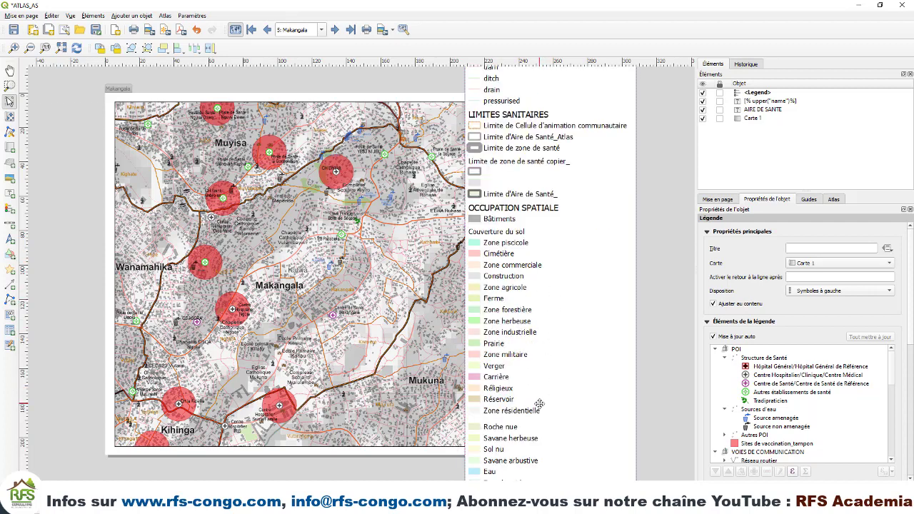
pyautogui.moveTo(540, 386); pyautogui.dragTo(547, 304)
pyautogui.moveTo(512, 228); pyautogui.dragTo(506, 319)
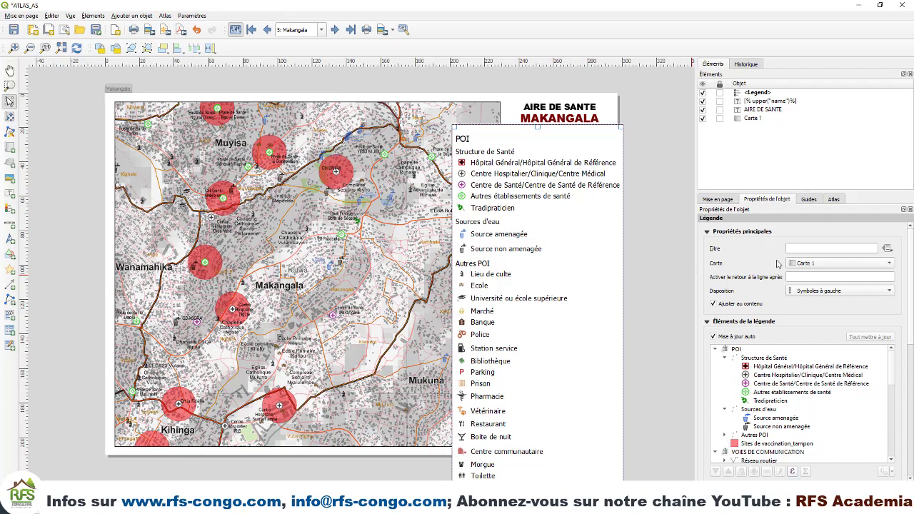
# Try the legend's Symboles à droite arrangement and switch it back to Symboles à gauche
pyautogui.click(810, 249)
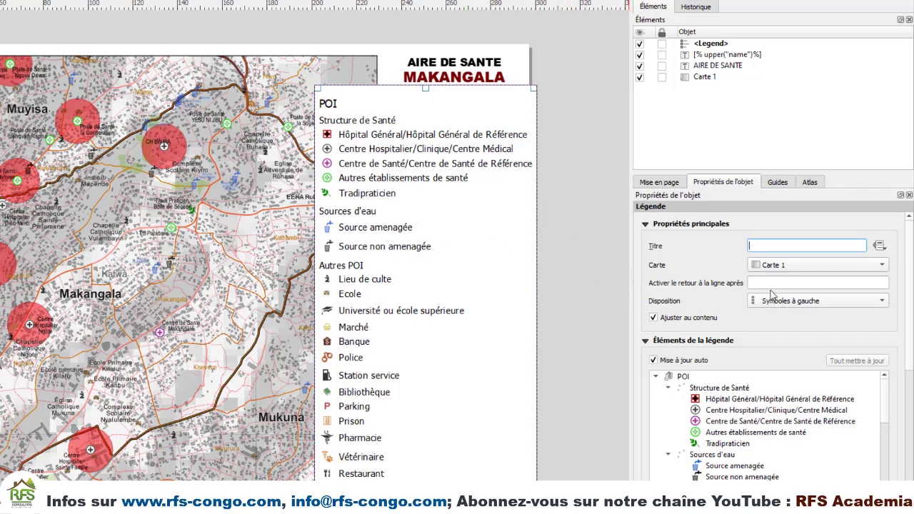
pyautogui.click(787, 307)
pyautogui.click(788, 315)
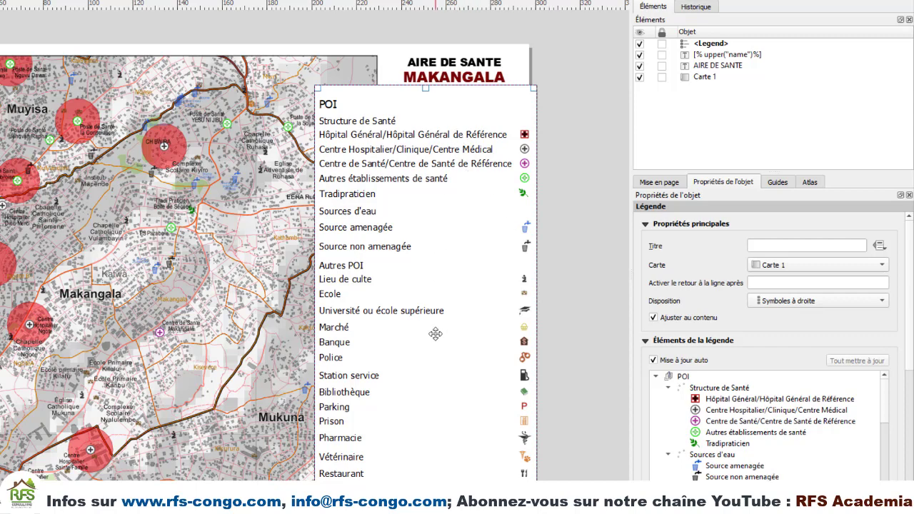
pyautogui.click(812, 302)
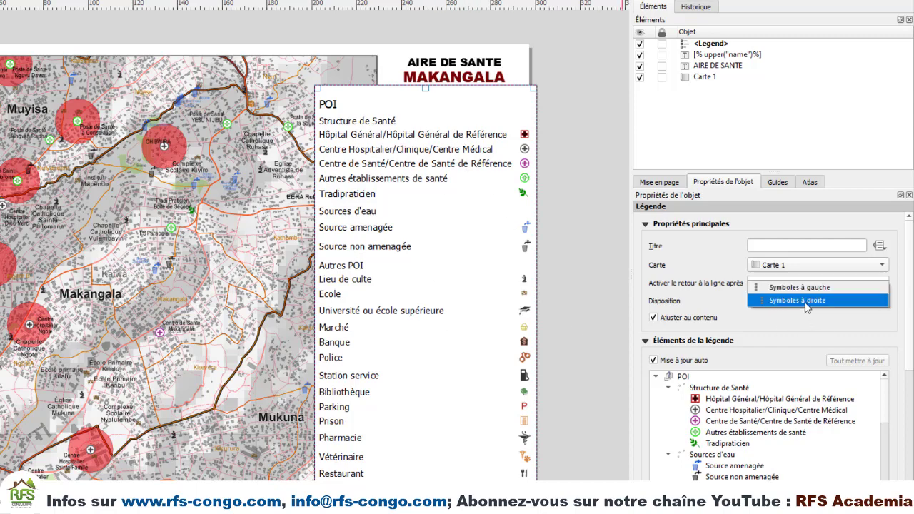
pyautogui.click(789, 291)
# Examine the legend's element list and its health-structure entries while automatic updating is on
pyautogui.scroll(-2, 714, 278)
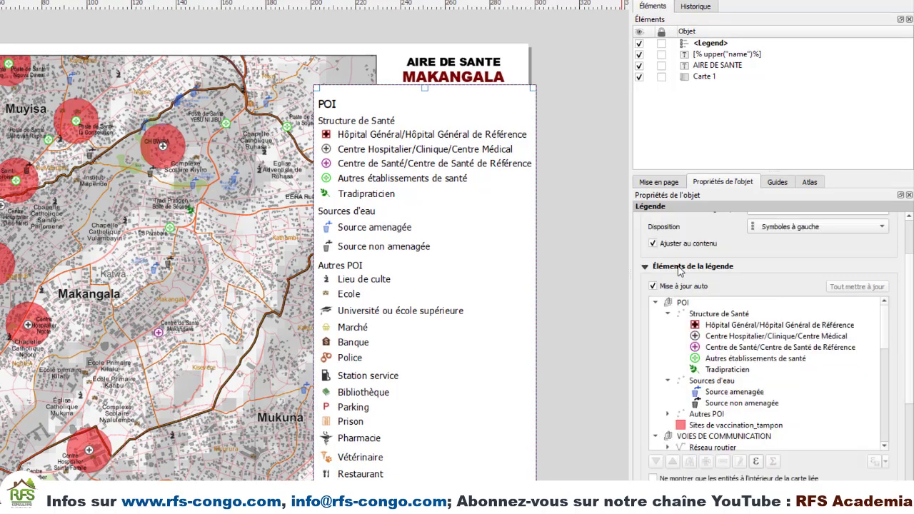
pyautogui.scroll(2, 710, 247)
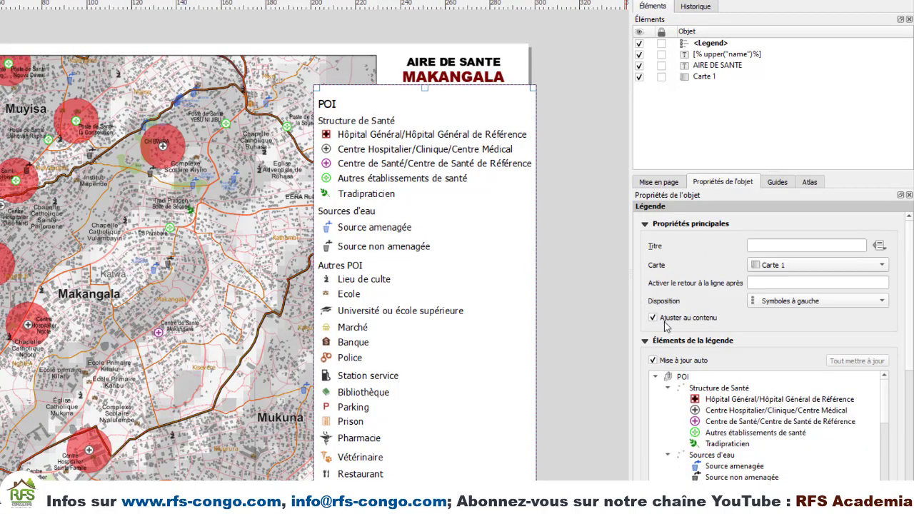
pyautogui.scroll(-2, 692, 350)
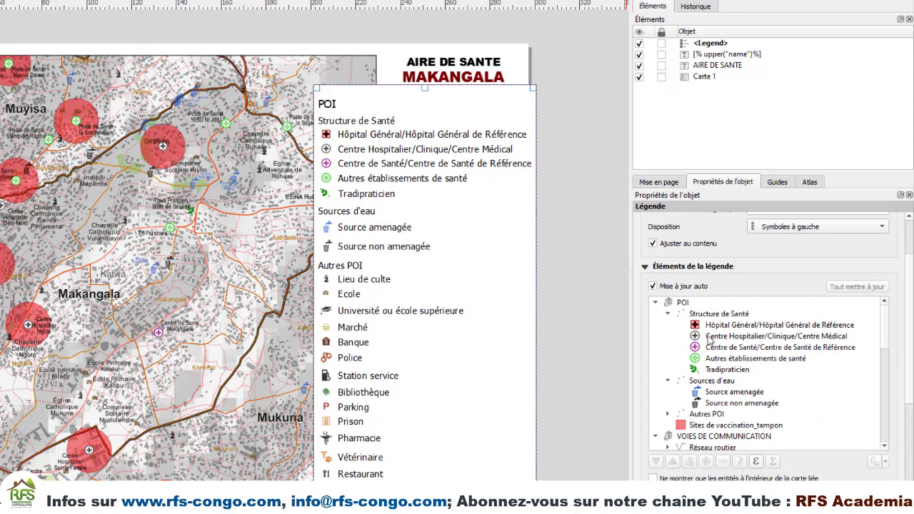
pyautogui.click(713, 336)
pyautogui.click(728, 349)
pyautogui.click(729, 327)
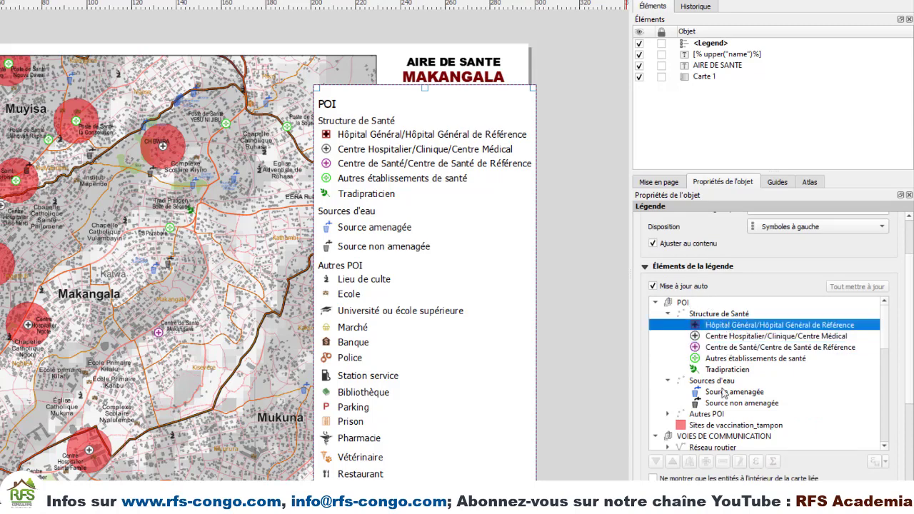
pyautogui.click(725, 370)
pyautogui.click(725, 338)
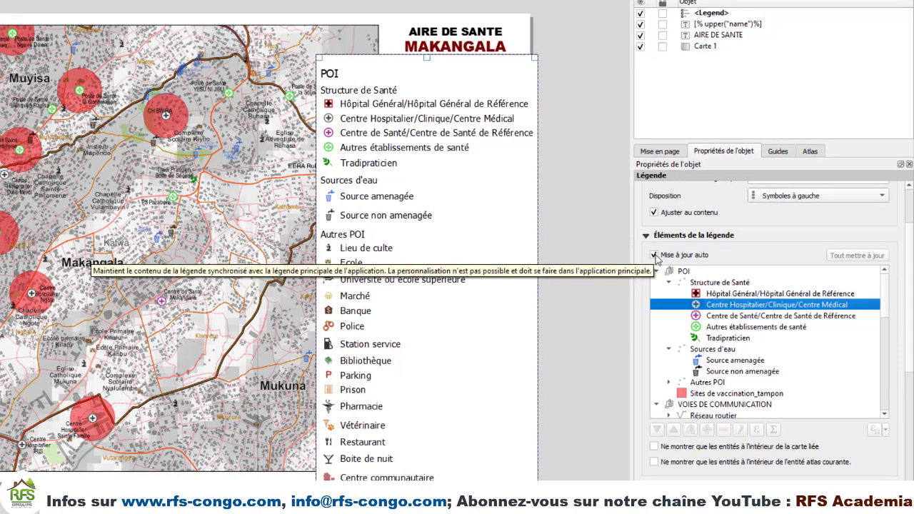
# Test manual legend editing by disabling Mise à jour auto and opening the Structure de Santé item's properties, restoring automatic updating at the end
pyautogui.click(654, 255)
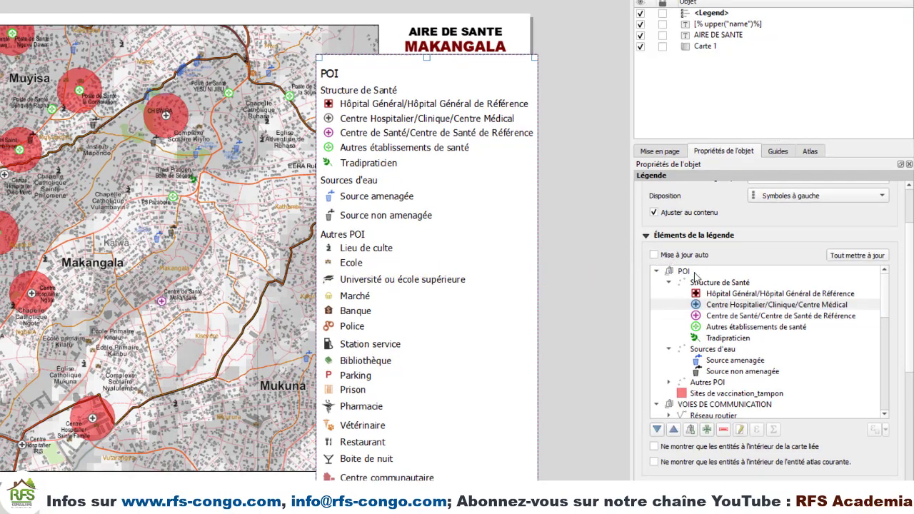
pyautogui.doubleClick(717, 283)
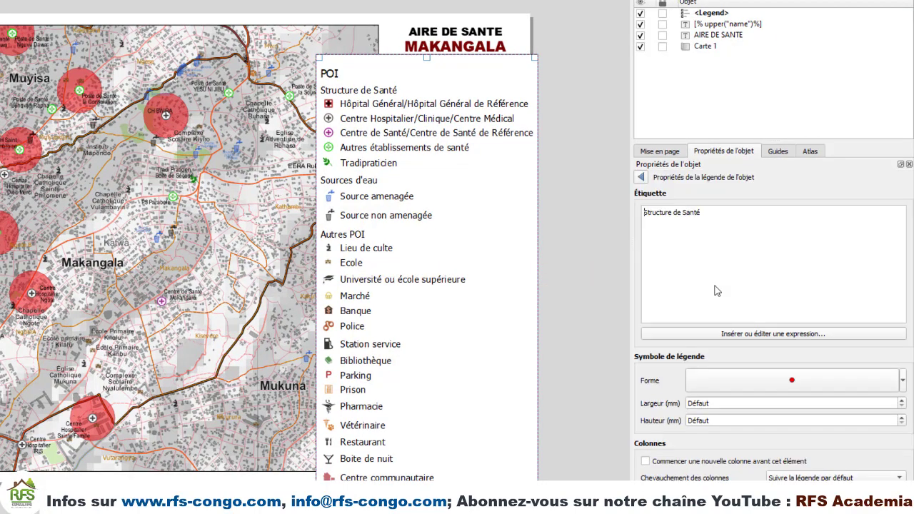
pyautogui.click(640, 177)
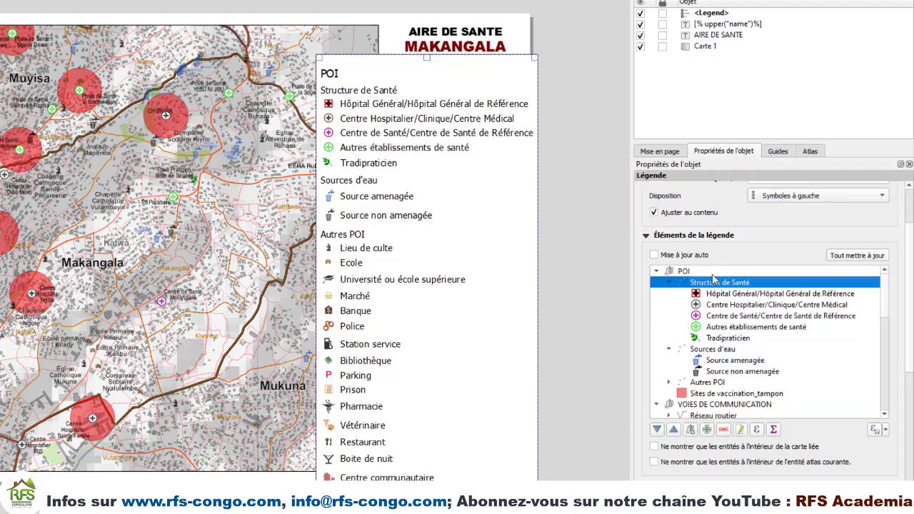
pyautogui.click(724, 294)
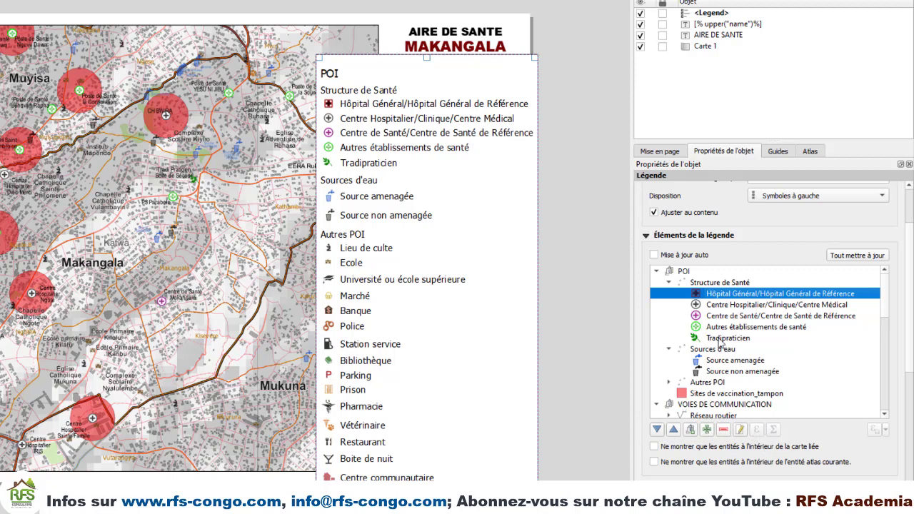
pyautogui.click(655, 255)
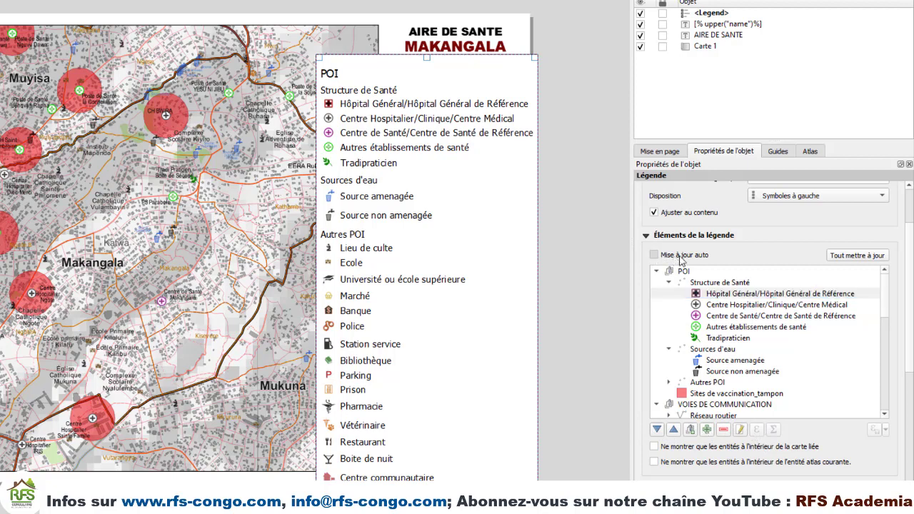
pyautogui.click(680, 259)
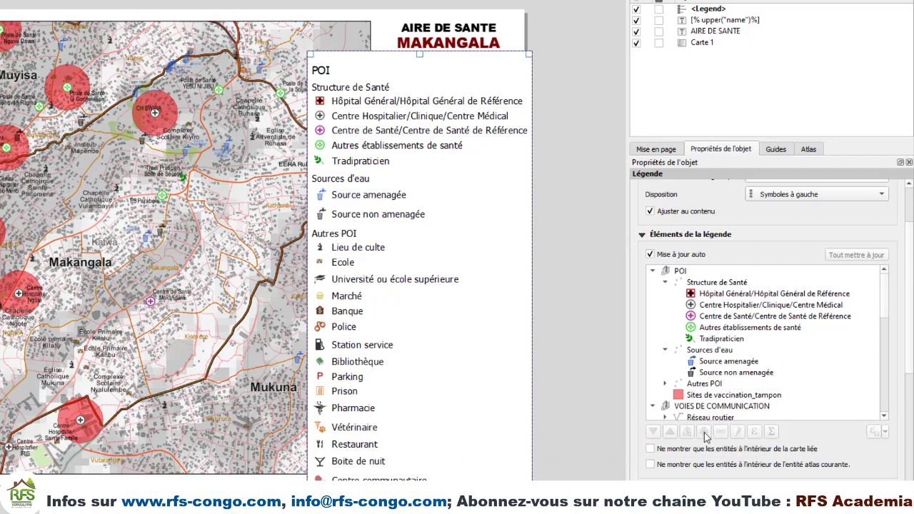
# Disable Mise à jour auto for the legend and show only the features inside the linked map
pyautogui.click(650, 255)
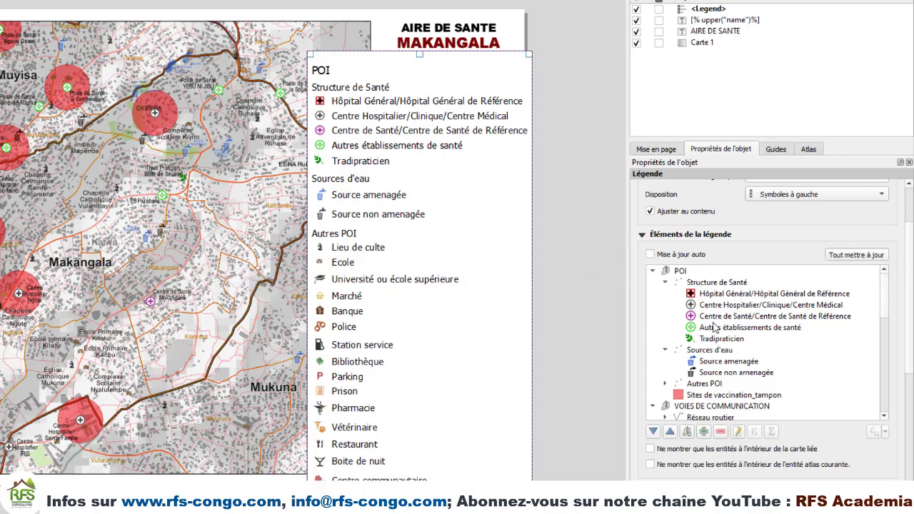
pyautogui.scroll(-3, 718, 335)
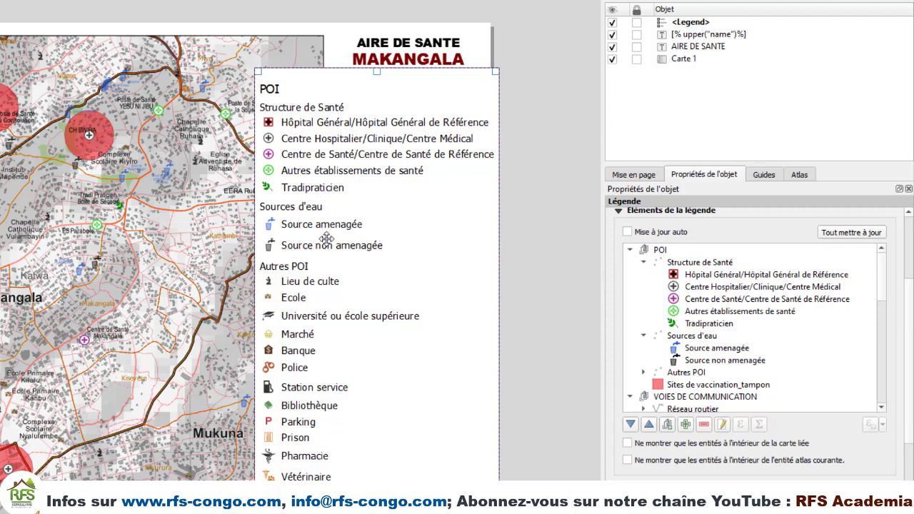
pyautogui.scroll(-2, 376, 371)
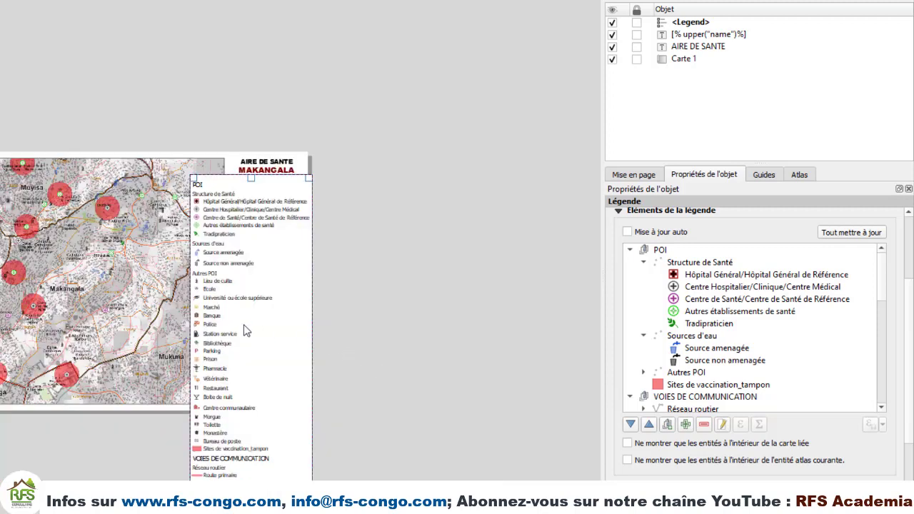
pyautogui.scroll(-3, 178, 384)
pyautogui.scroll(2, 155, 389)
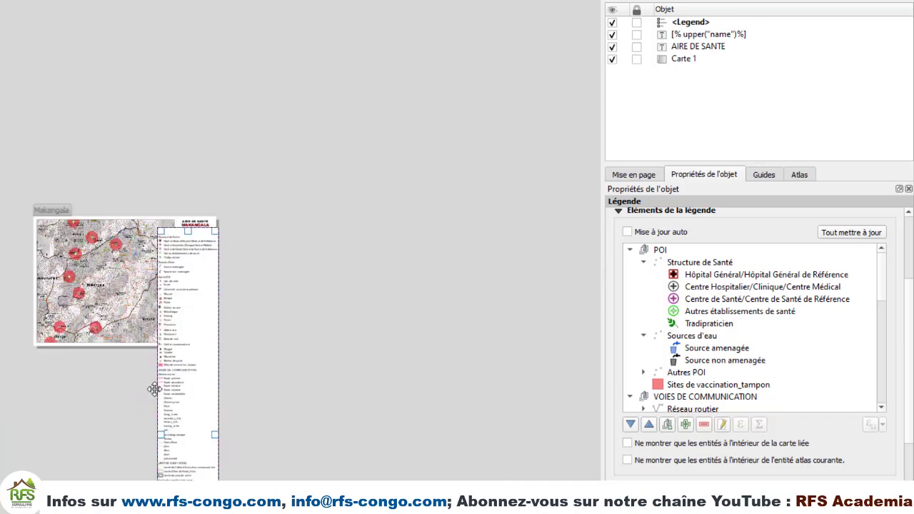
pyautogui.scroll(3, 179, 383)
pyautogui.scroll(2, 179, 383)
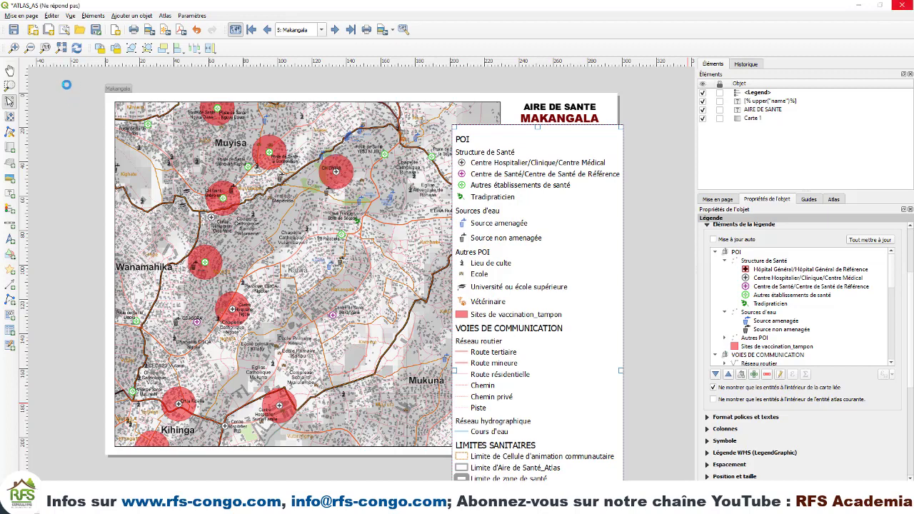
# Shift the filtered legend upward to check its remaining entries down to the hillshade layer, and return it near the page's title
pyautogui.moveTo(526, 376); pyautogui.dragTo(525, 298)
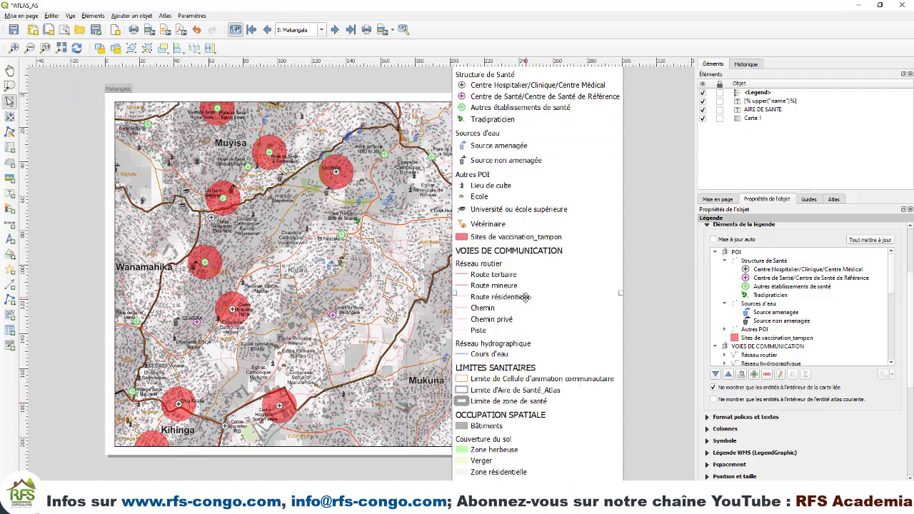
pyautogui.moveTo(536, 357); pyautogui.dragTo(533, 330)
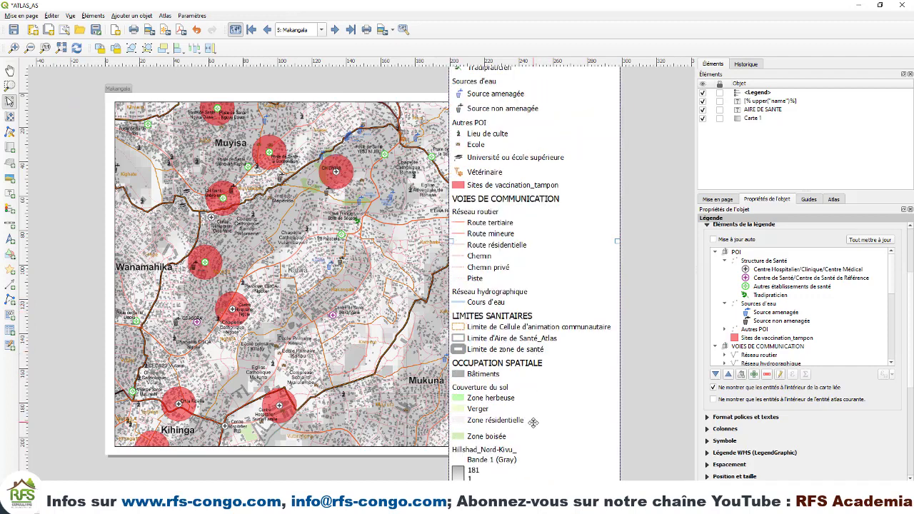
pyautogui.moveTo(533, 422); pyautogui.dragTo(539, 353)
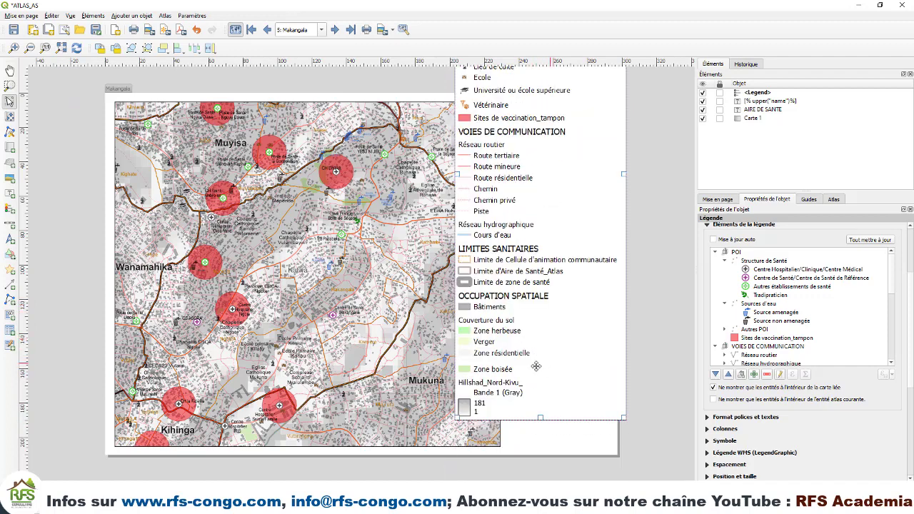
pyautogui.moveTo(548, 309); pyautogui.dragTo(543, 363)
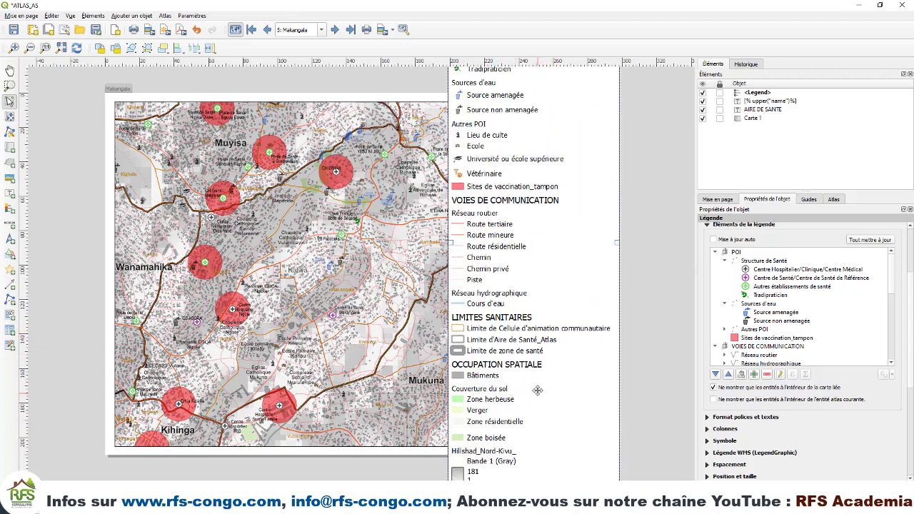
pyautogui.moveTo(523, 327); pyautogui.dragTo(501, 448)
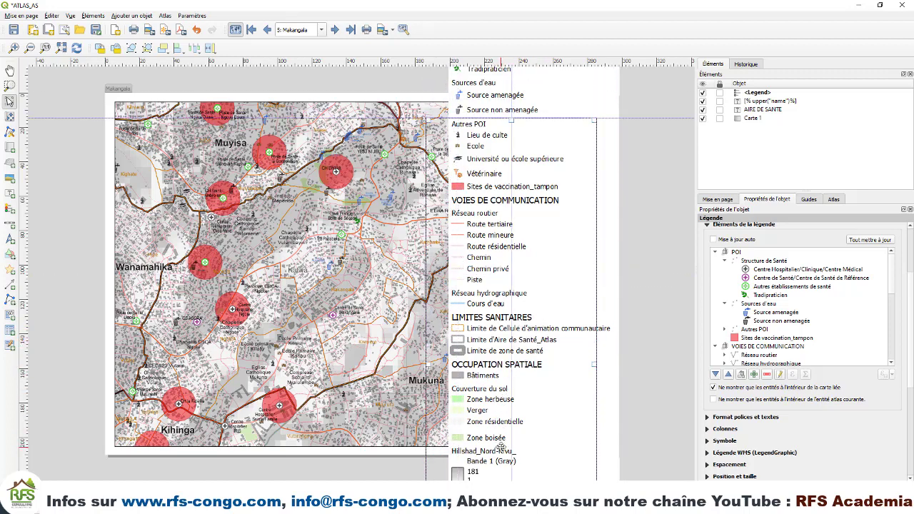
# Limit the legend to features inside the current atlas feature and save the project
pyautogui.click(713, 399)
pyautogui.hotkey('ctrl', 's')
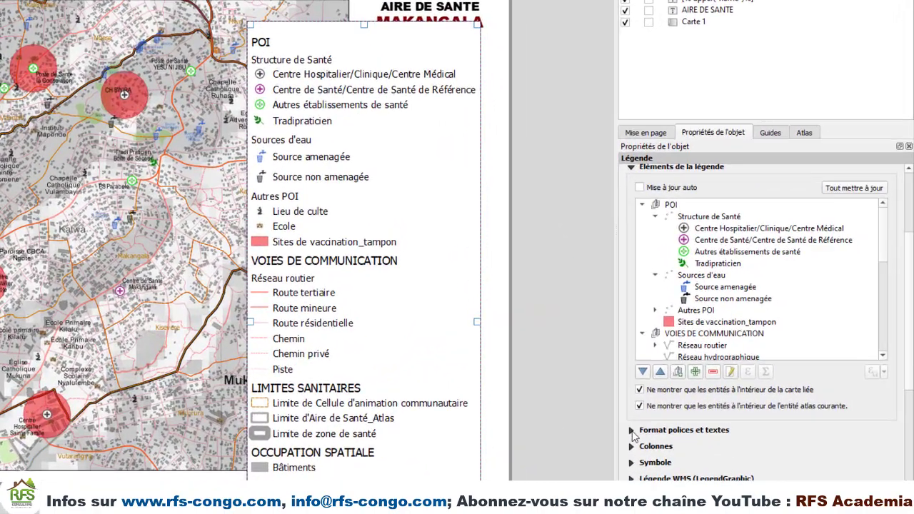
# Set the legend's group title font to size 9 with the Gras style
pyautogui.click(708, 417)
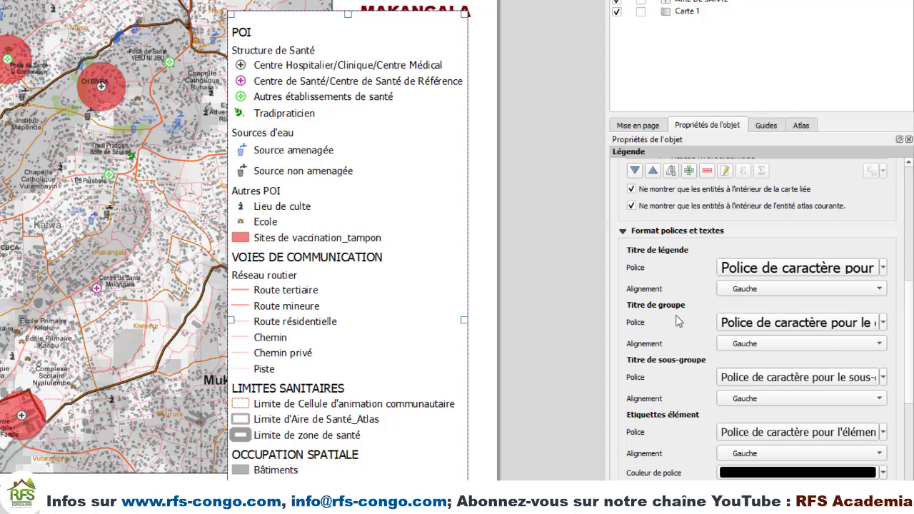
pyautogui.click(755, 325)
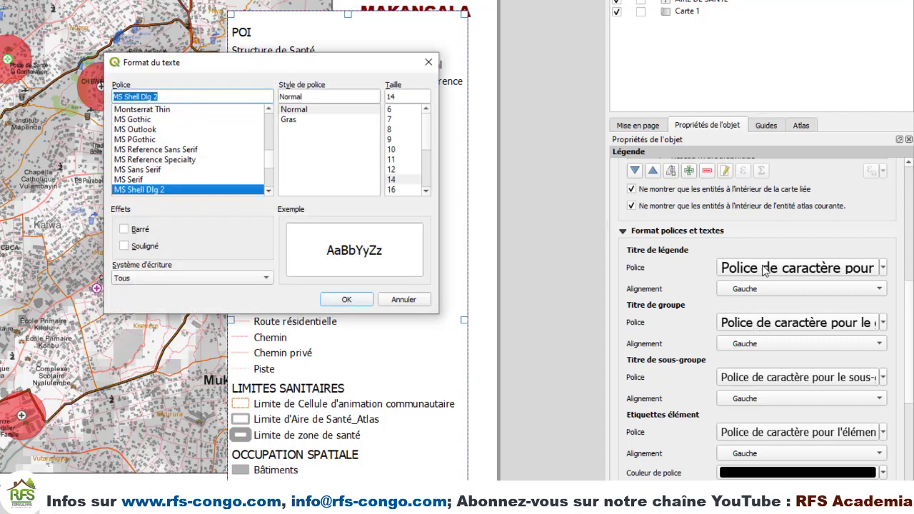
pyautogui.click(399, 140)
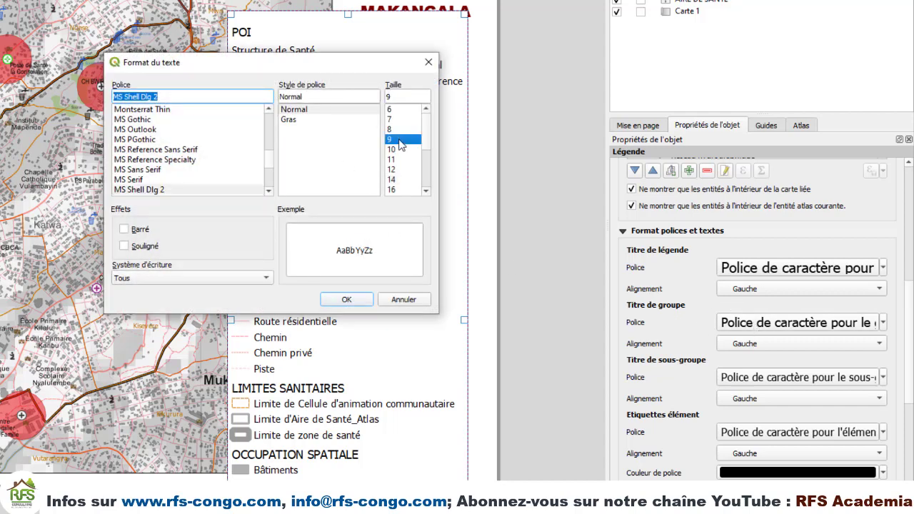
pyautogui.click(357, 303)
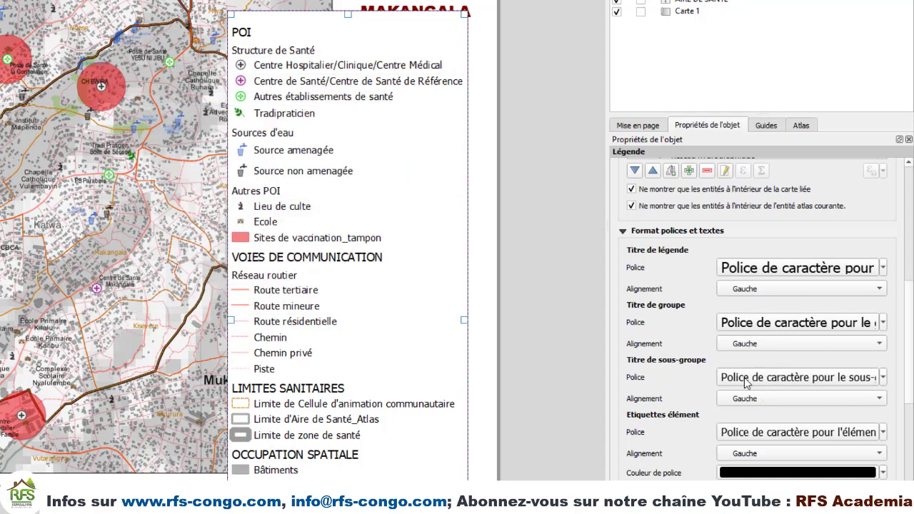
pyautogui.click(755, 322)
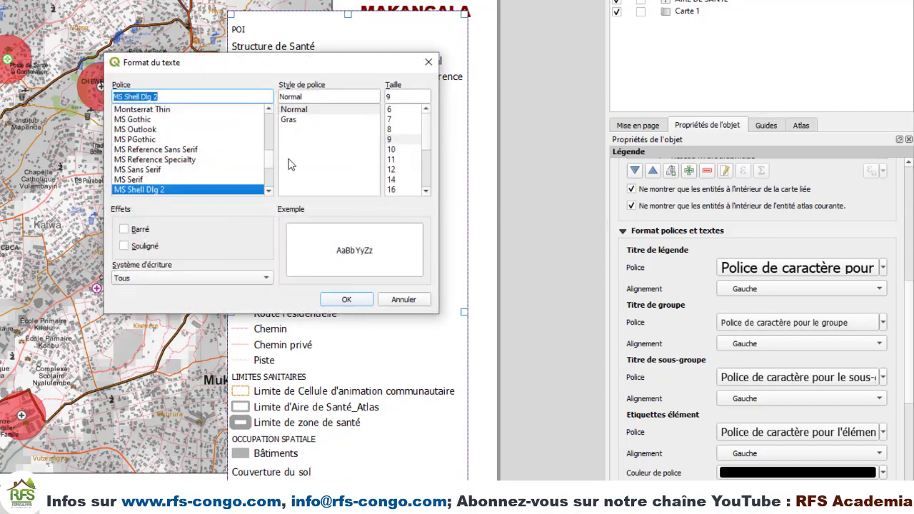
pyautogui.click(289, 120)
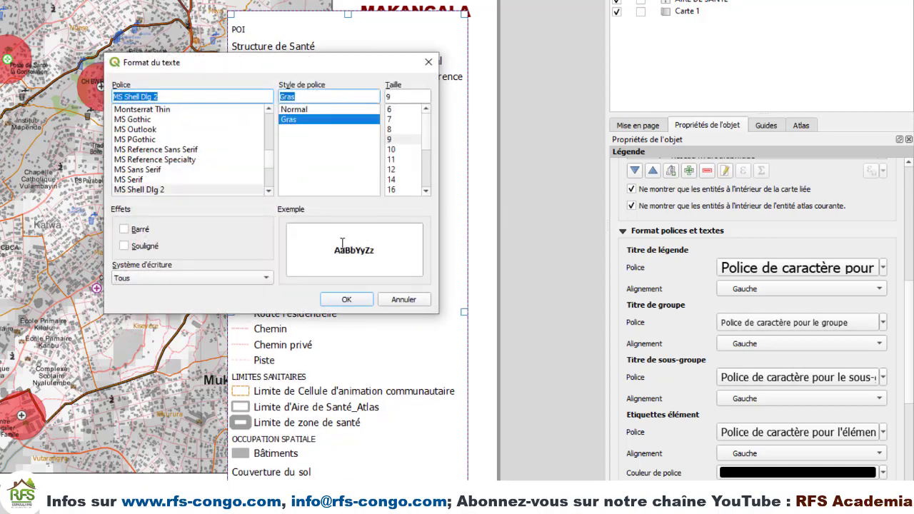
pyautogui.click(346, 300)
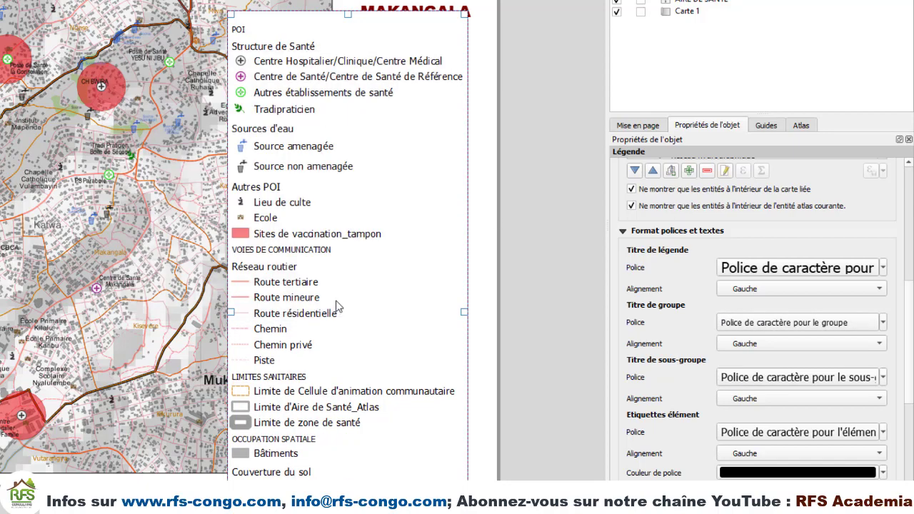
# Set the legend's subgroup title font to size 9 with the Gras style
pyautogui.click(769, 382)
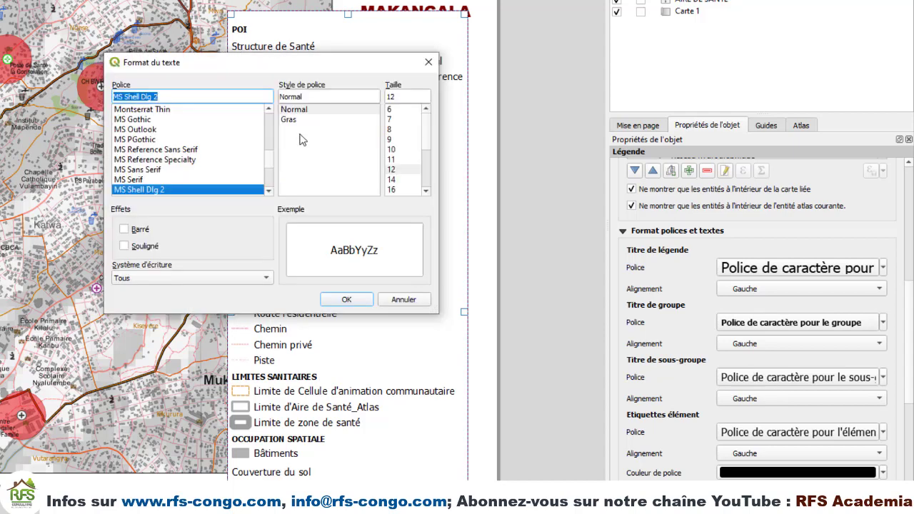
pyautogui.click(394, 139)
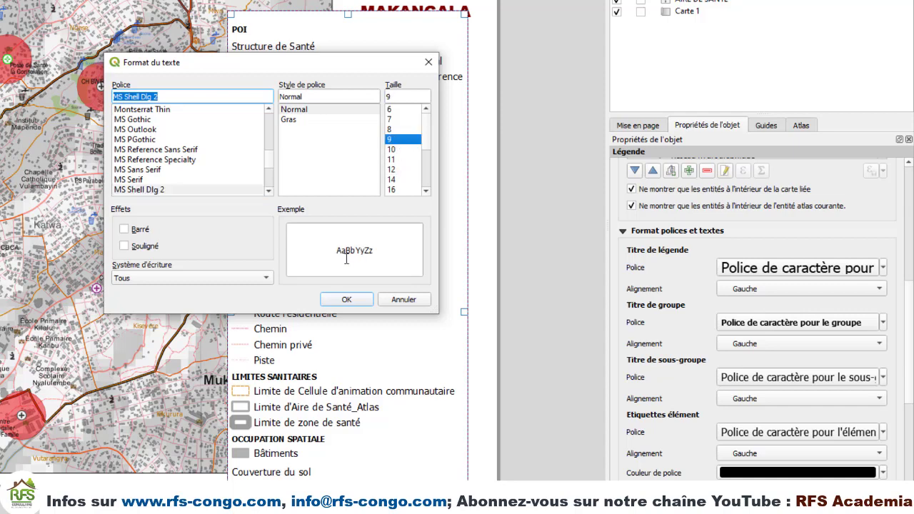
pyautogui.click(294, 120)
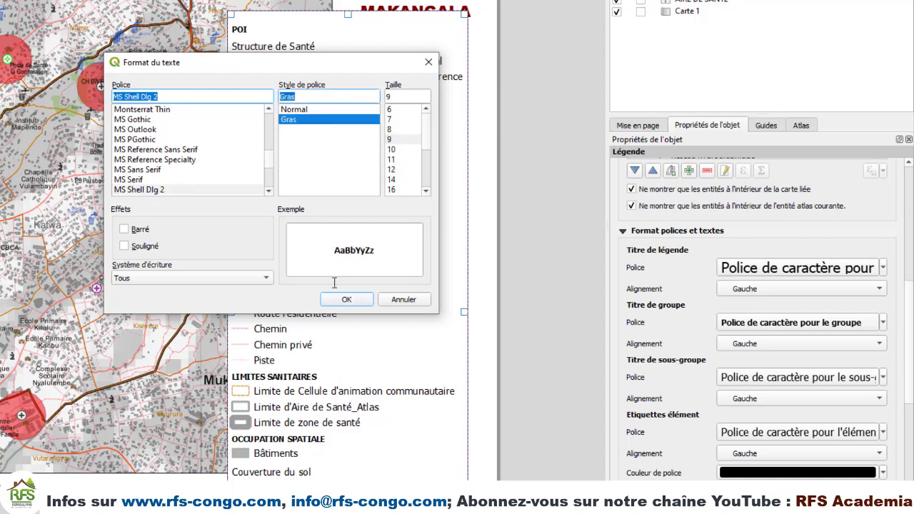
pyautogui.click(347, 299)
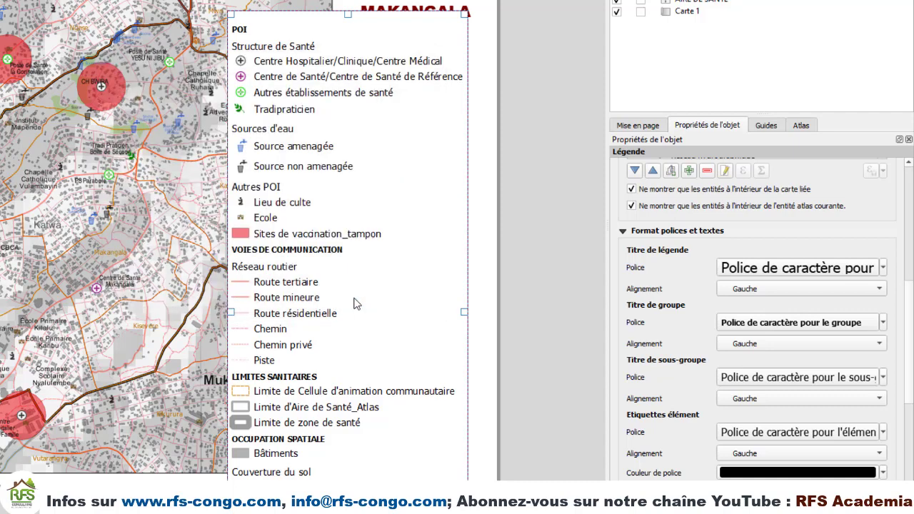
# Set the legend's item label font to size 8 and open the group title font settings
pyautogui.click(759, 438)
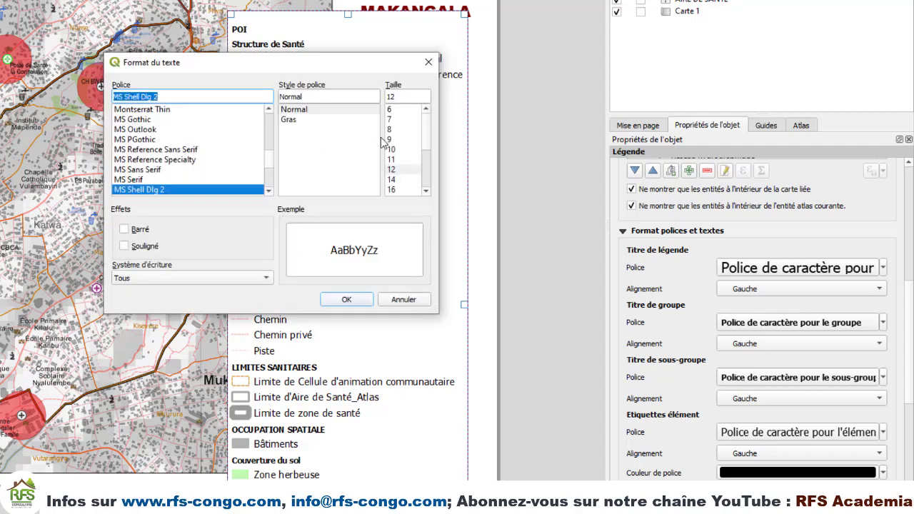
pyautogui.click(399, 129)
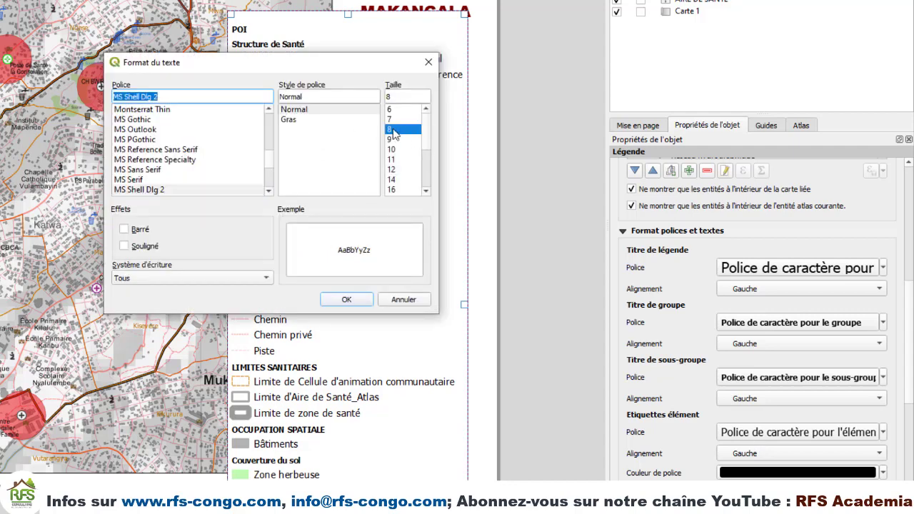
pyautogui.click(361, 303)
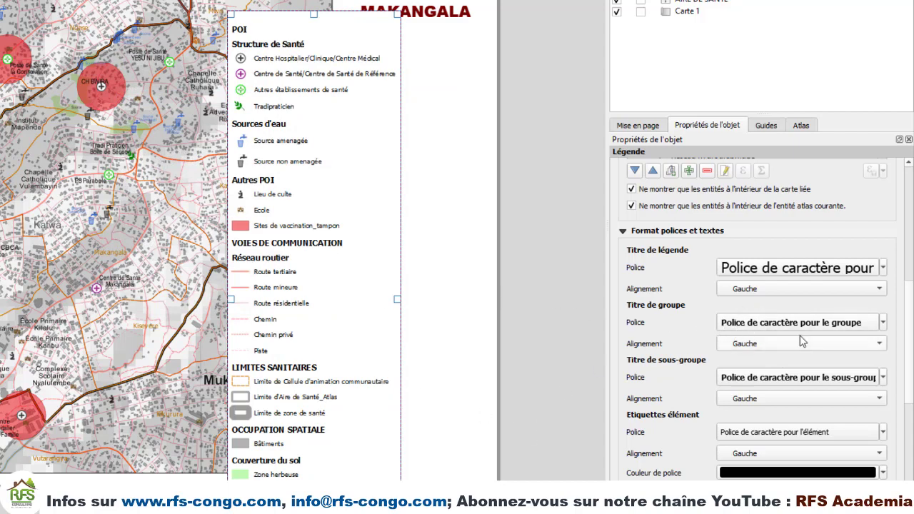
pyautogui.click(776, 326)
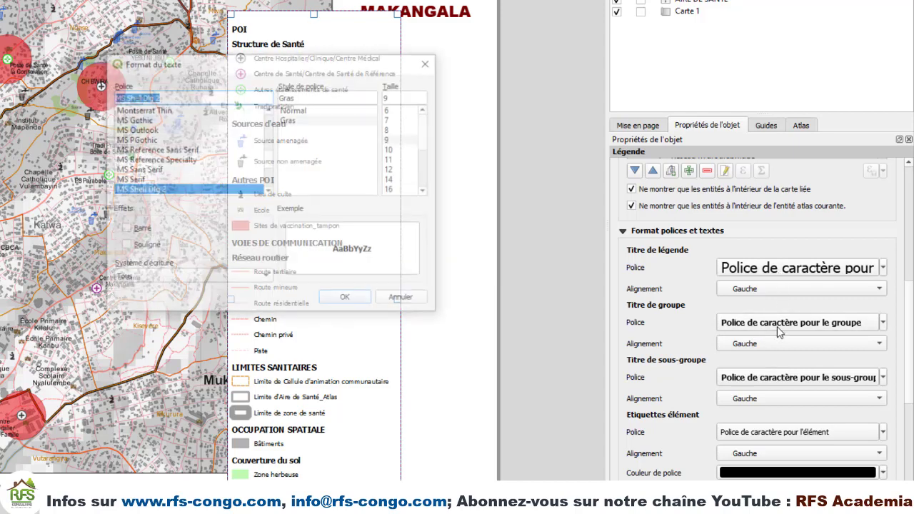
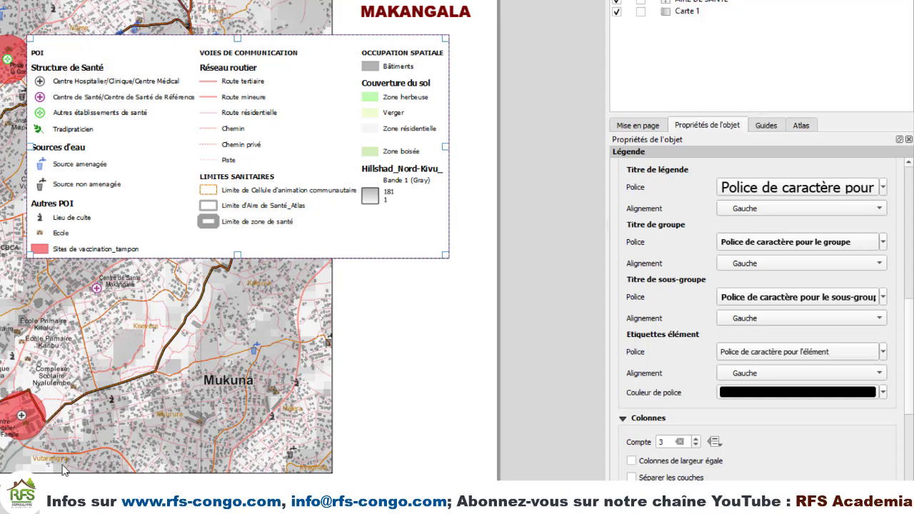
# Shift the three-column legend slightly to the right and set its symbols to 5 mm wide and 3 mm high
pyautogui.moveTo(180, 167); pyautogui.dragTo(208, 168)
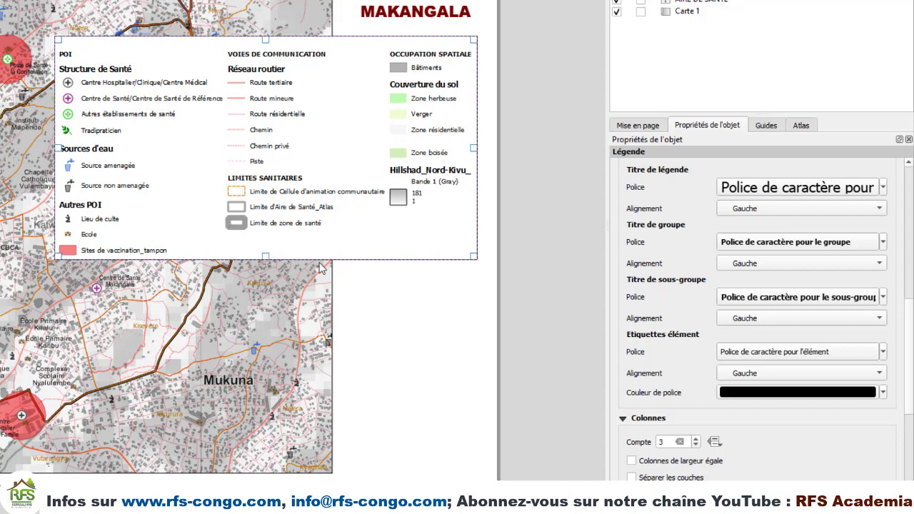
pyautogui.scroll(-3, 671, 467)
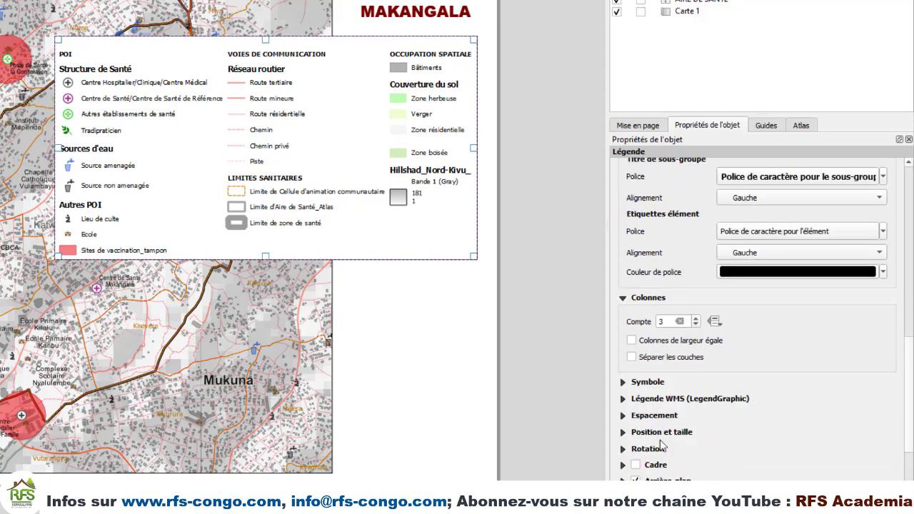
pyautogui.click(621, 384)
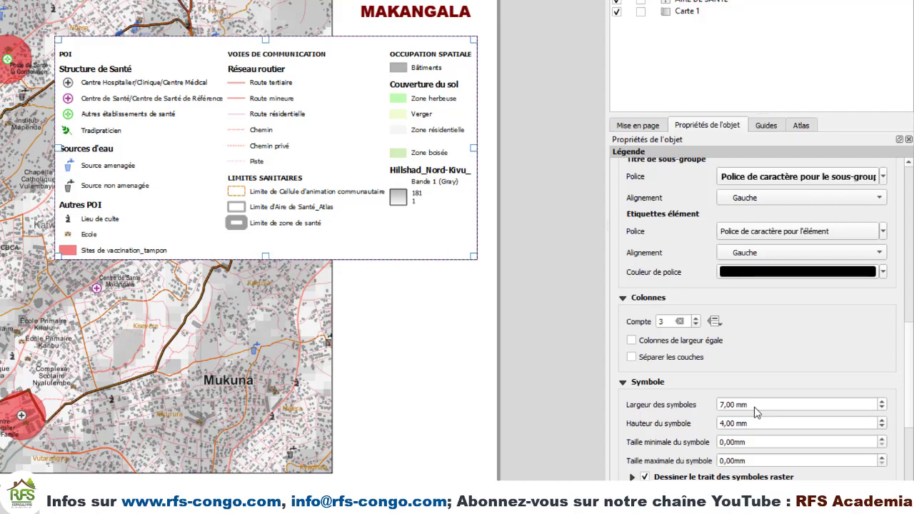
pyautogui.scroll(-2, 756, 412)
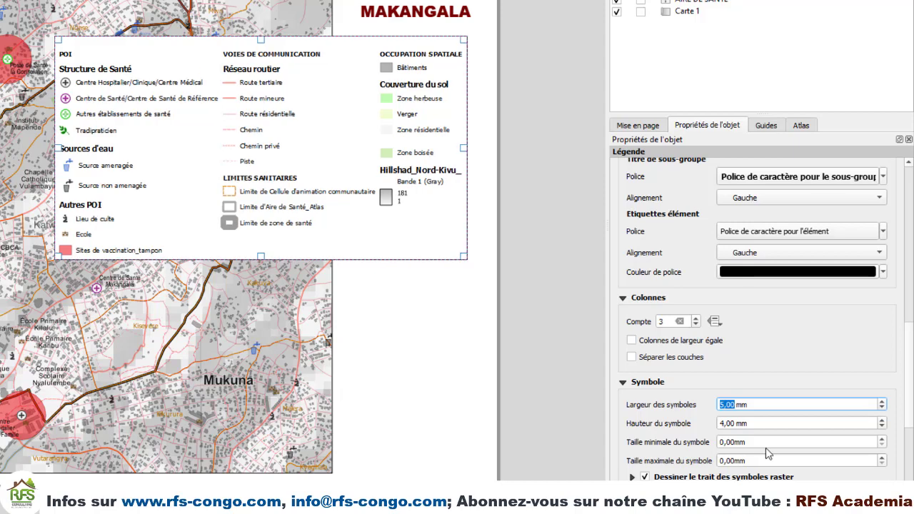
pyautogui.click(882, 427)
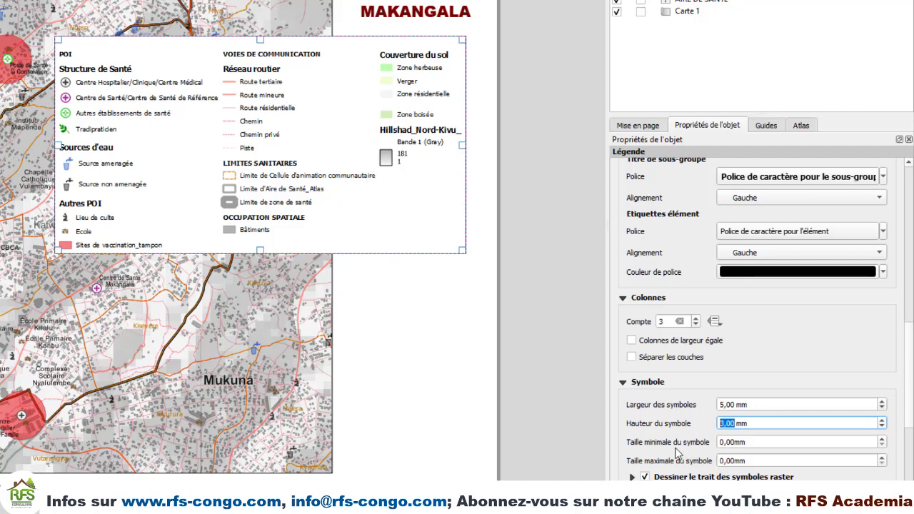
# Set the legend spacing to 0 mm below the title and 1 mm above groups, and reduce the space between symbols
pyautogui.scroll(-1, 667, 439)
pyautogui.scroll(-4, 667, 439)
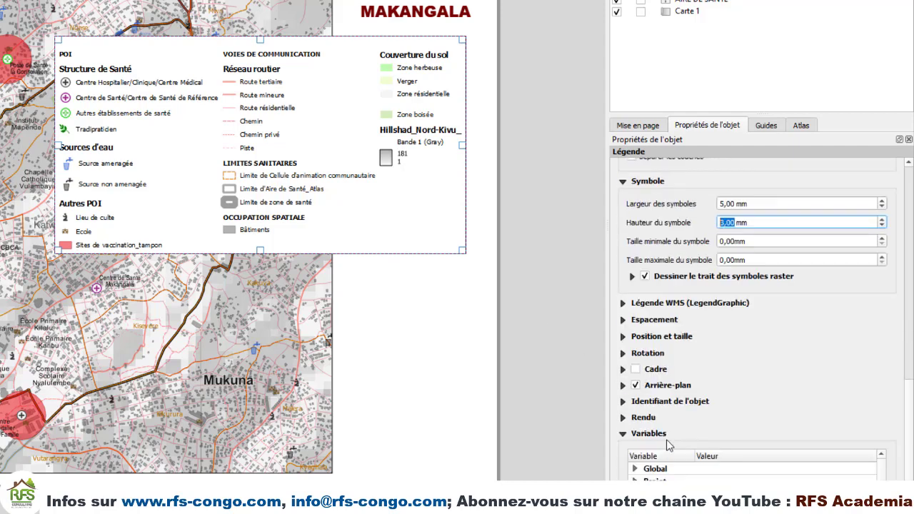
pyautogui.click(623, 321)
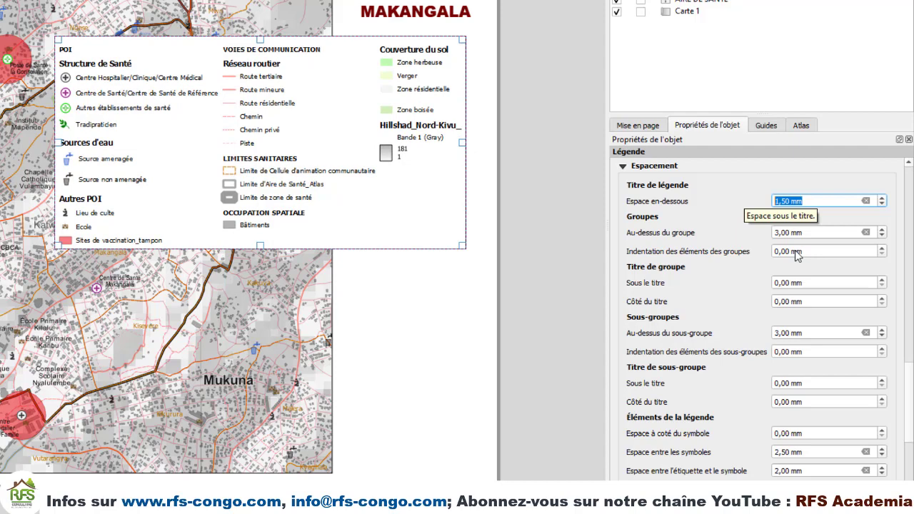
pyautogui.write('0')
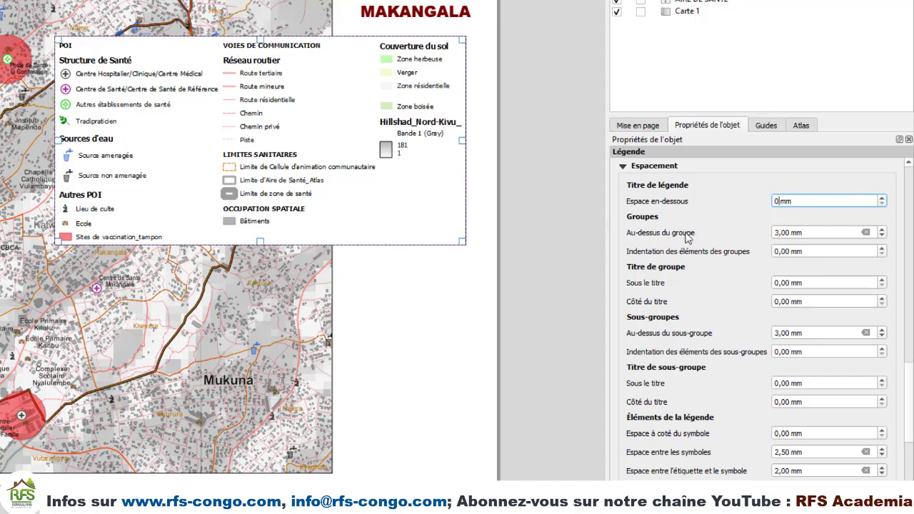
pyautogui.press('Tab')
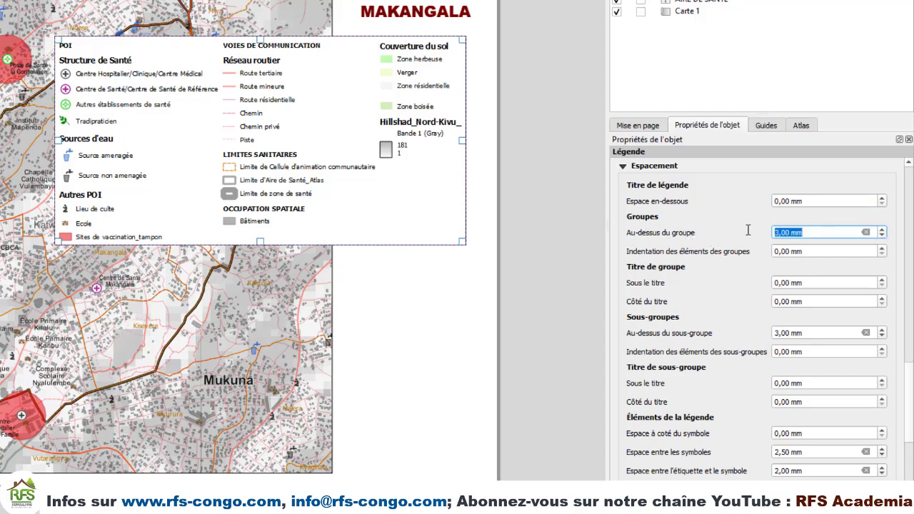
pyautogui.write('1')
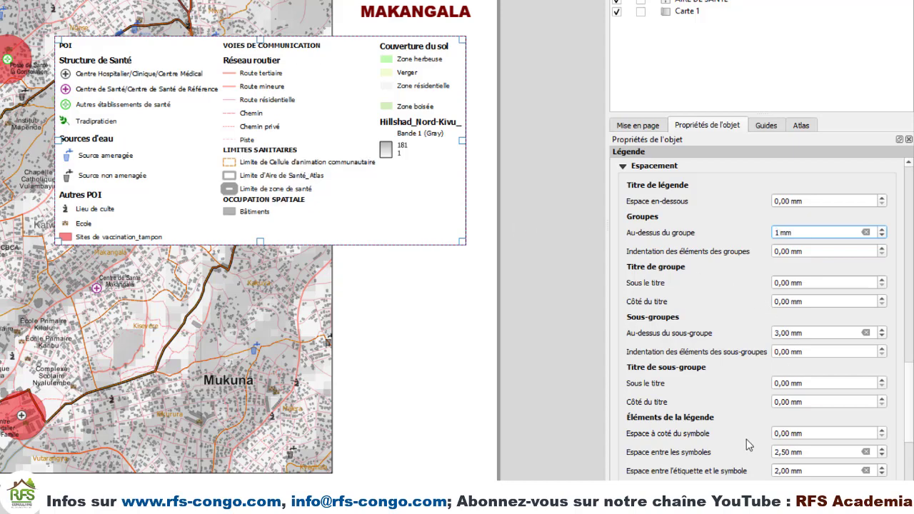
pyautogui.scroll(-5, 745, 440)
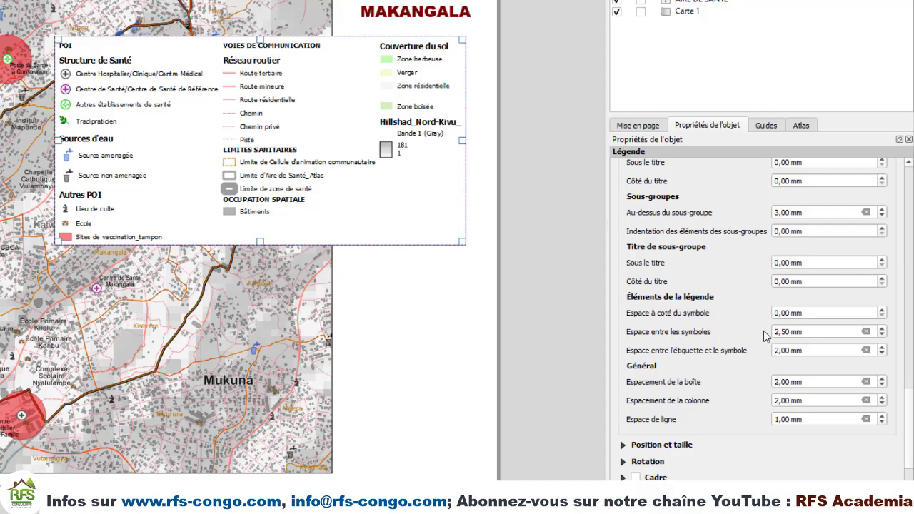
pyautogui.moveTo(807, 334); pyautogui.dragTo(744, 328)
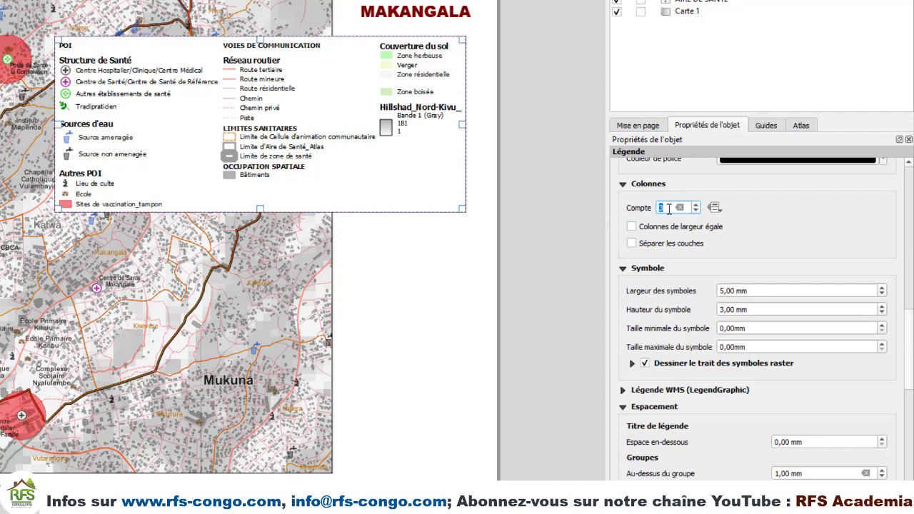
# Set the legend to 1 column and place it beside the map under the MAKANGALA title
pyautogui.write('1')
pyautogui.moveTo(106, 276); pyautogui.dragTo(377, 271)
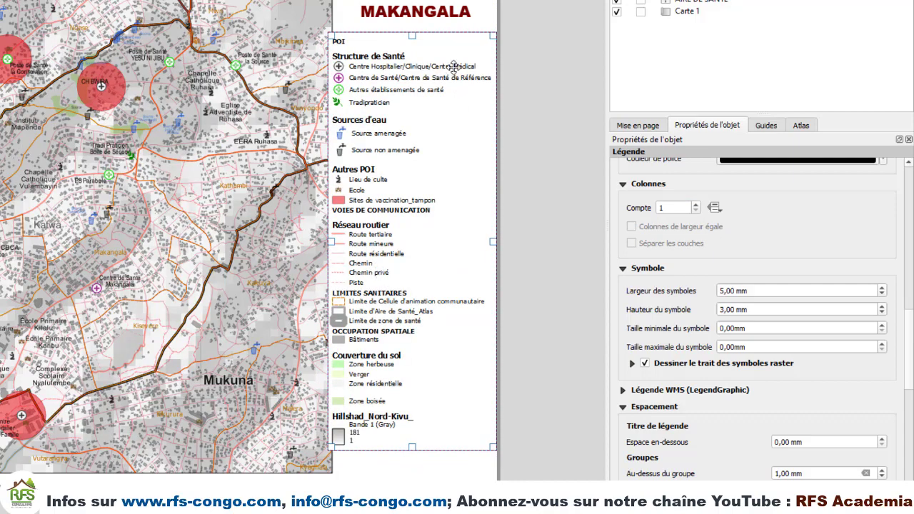
# Split the legend label "Centre Hospitalier/Clinique/Centre Médical" onto two lines after "Clinique/"
pyautogui.scroll(5, 671, 293)
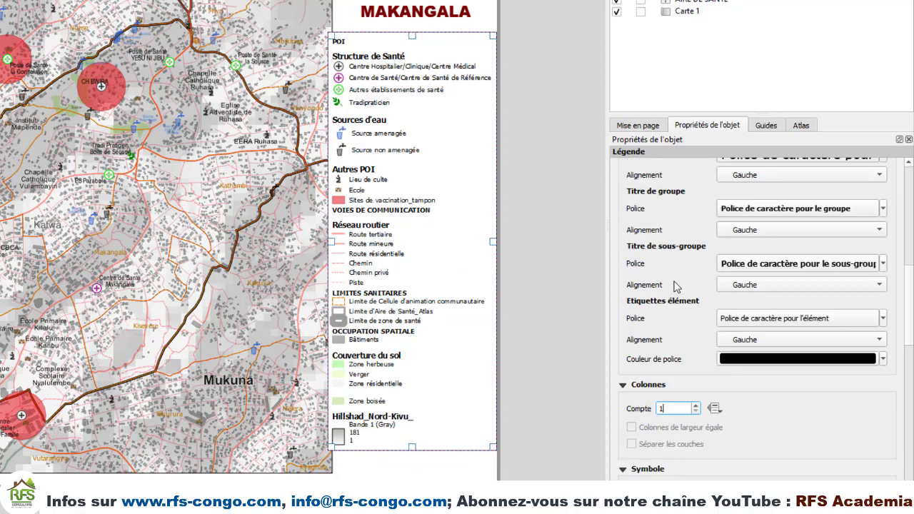
pyautogui.scroll(10, 676, 286)
pyautogui.doubleClick(707, 360)
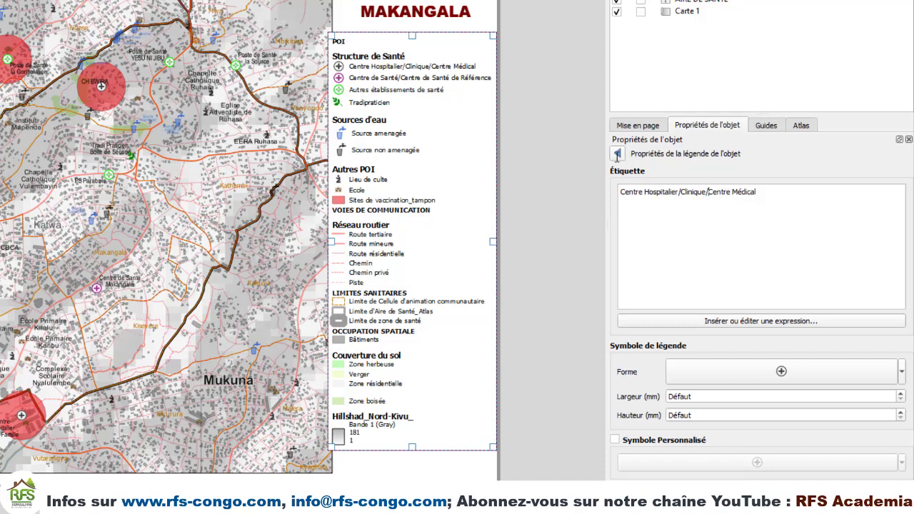
pyautogui.press('Return')
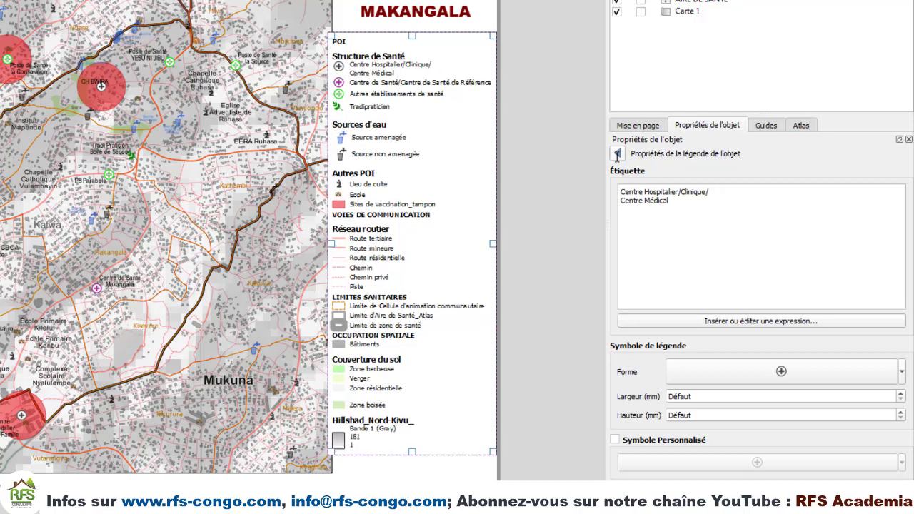
pyautogui.click(618, 154)
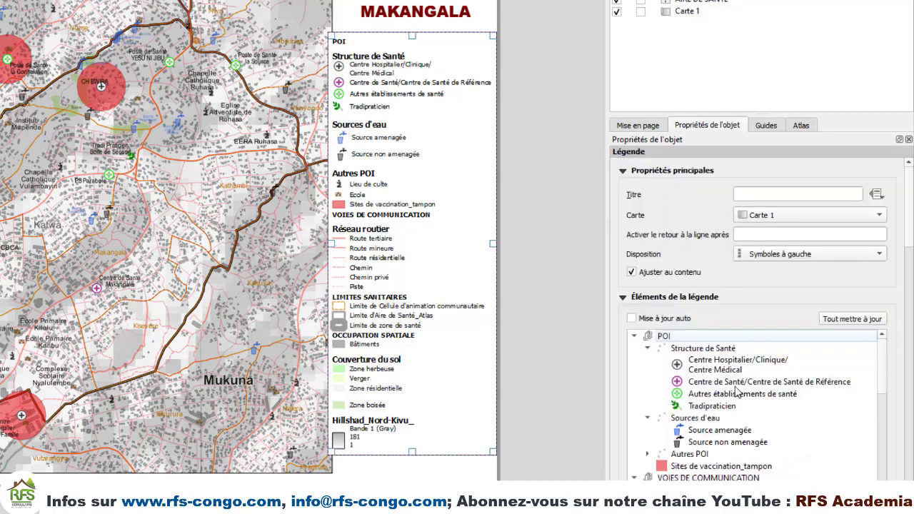
# Split the legend label "Centre de Santé/Centre de Santé de Référence" onto two lines after the slash
pyautogui.doubleClick(736, 391)
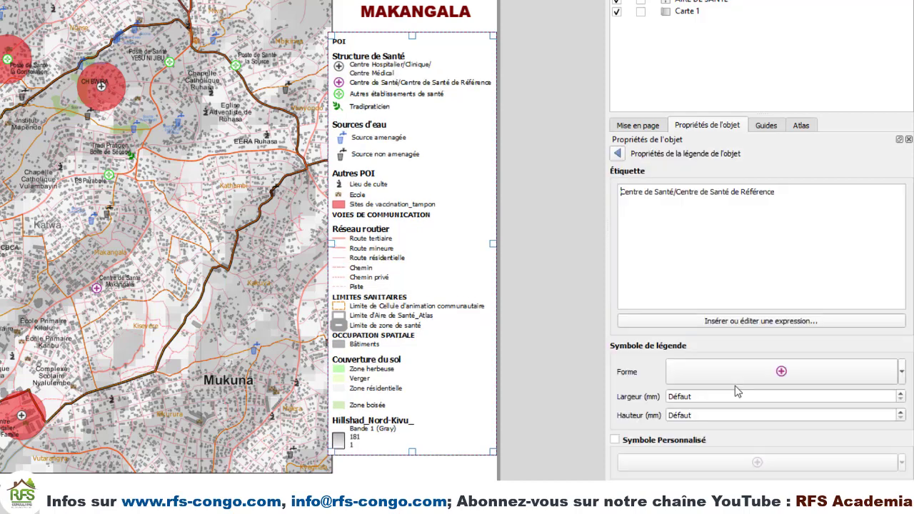
pyautogui.click(677, 192)
pyautogui.press('Return')
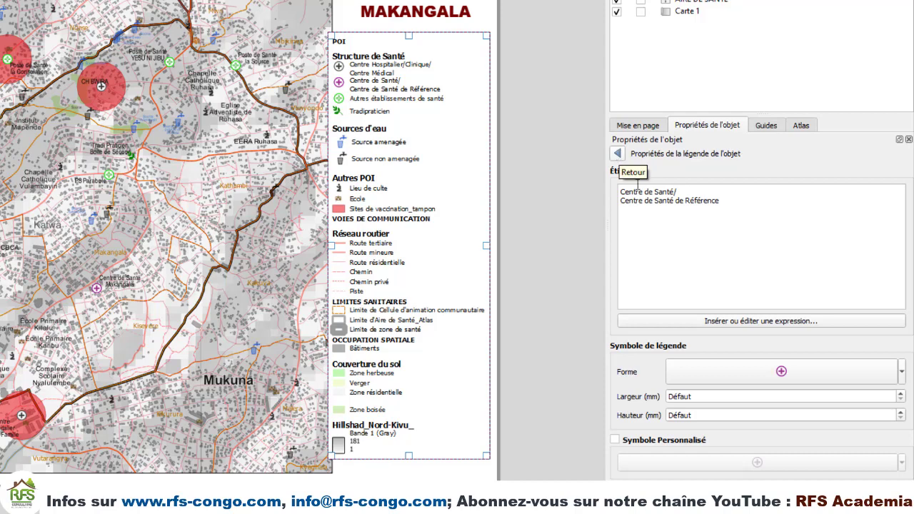
pyautogui.click(618, 154)
# Split the legend label "Limite de Cellule d'animation communautaire" onto two lines after "Cellule"
pyautogui.scroll(-5, 718, 400)
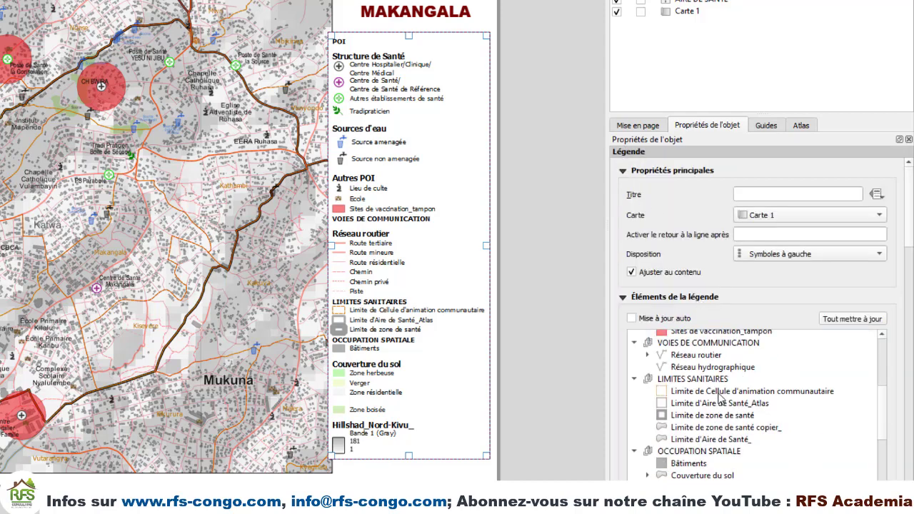
pyautogui.doubleClick(734, 396)
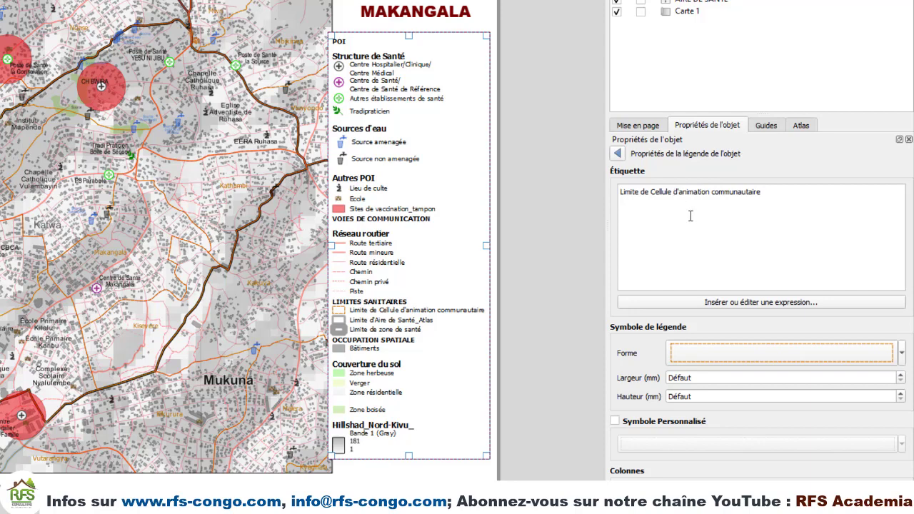
pyautogui.press('Return')
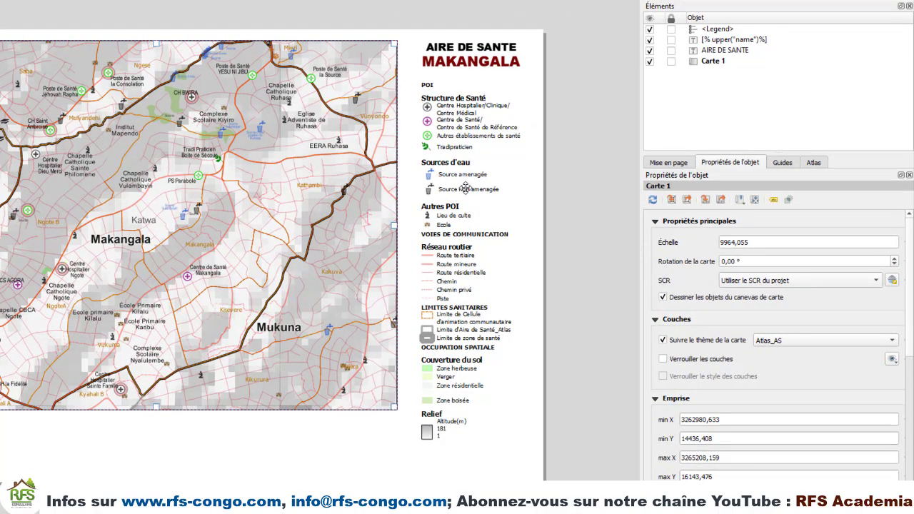
# Arrange the legend in 4 columns and move it over the map's lower-left corner, aligned with the map's left edge
pyautogui.click(430, 91)
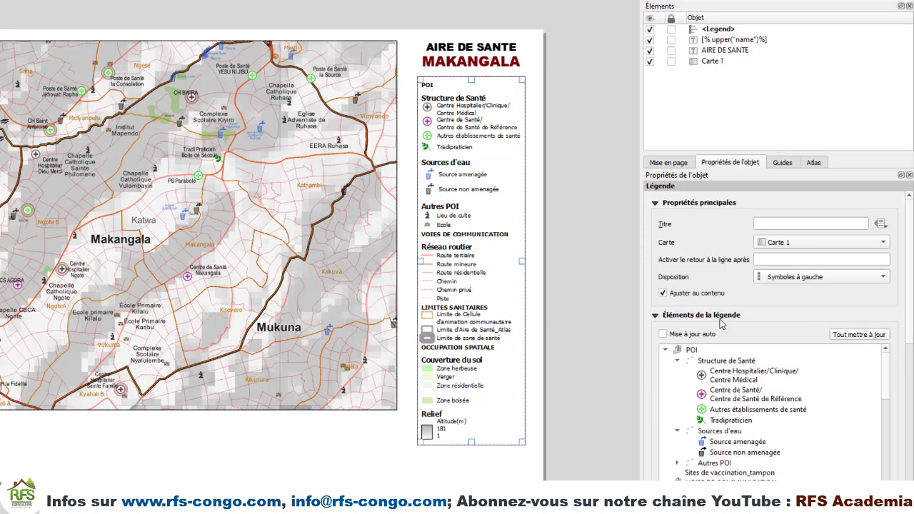
pyautogui.scroll(-10, 722, 325)
pyautogui.scroll(5, 722, 342)
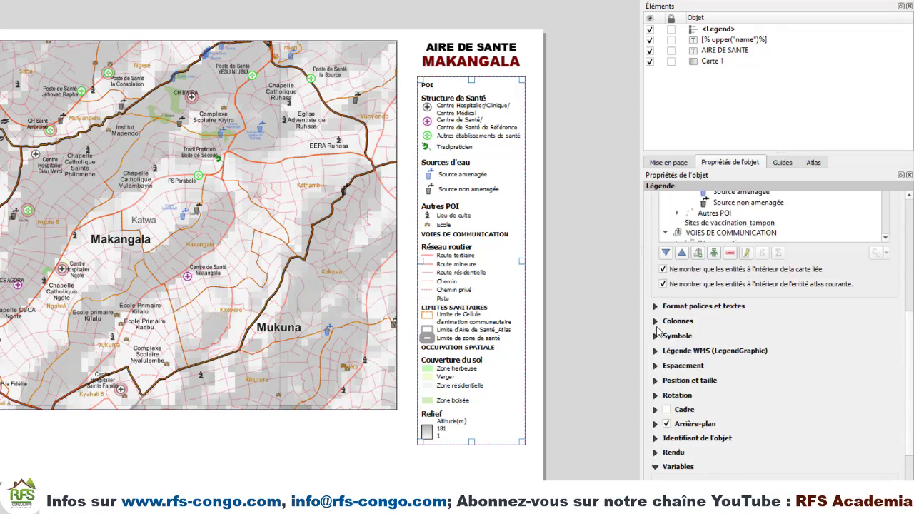
pyautogui.click(655, 321)
pyautogui.doubleClick(690, 342)
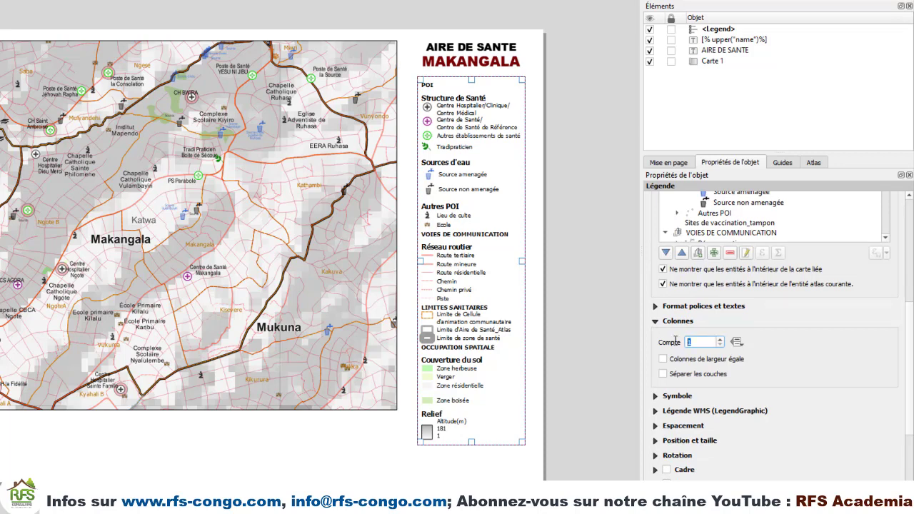
pyautogui.write('4')
pyautogui.moveTo(410, 150); pyautogui.dragTo(42, 428)
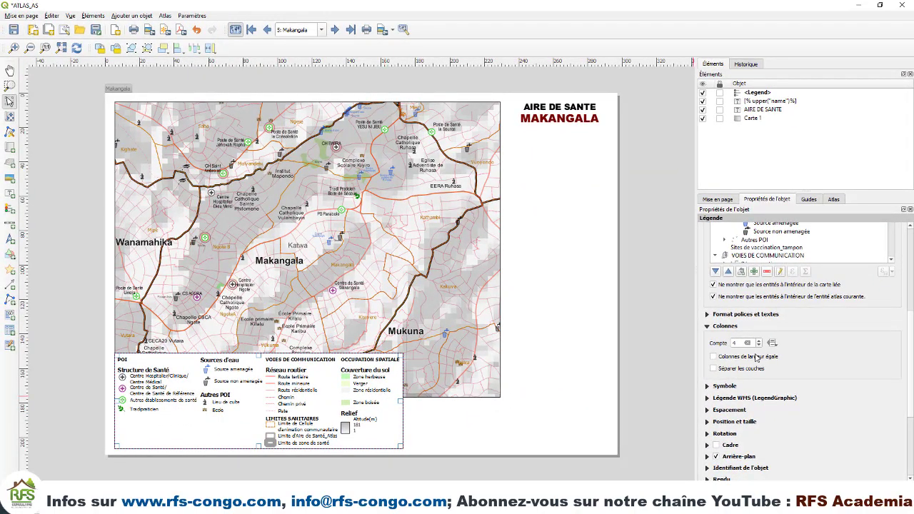
# Set the legend to 6 columns and enable Séparer les couches
pyautogui.doubleClick(731, 343)
pyautogui.write('6')
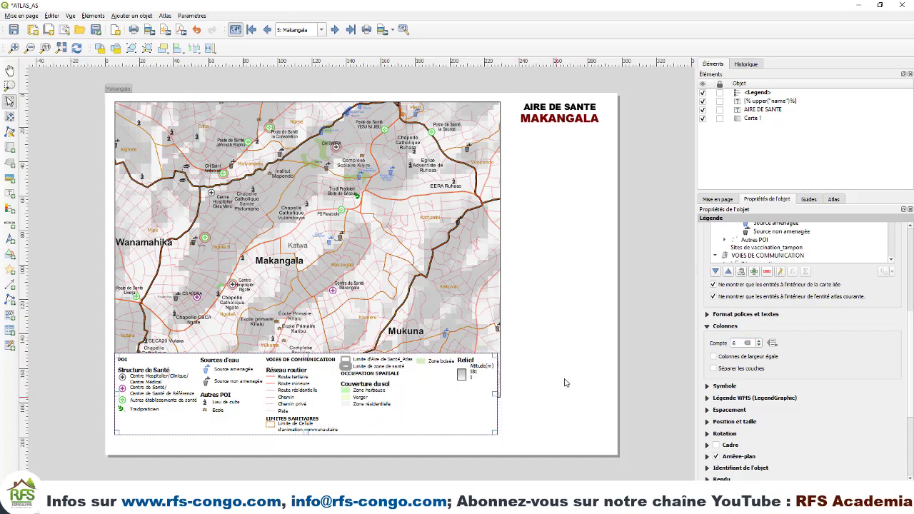
pyautogui.click(714, 367)
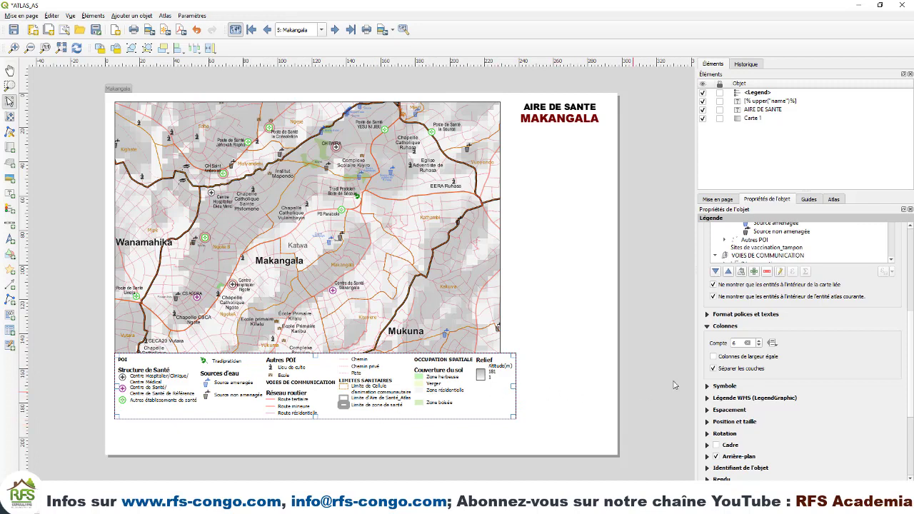
# Move the legend down to the page's lower edge below the map, and widen the map to about the legend's right edge
pyautogui.moveTo(316, 391); pyautogui.dragTo(308, 426)
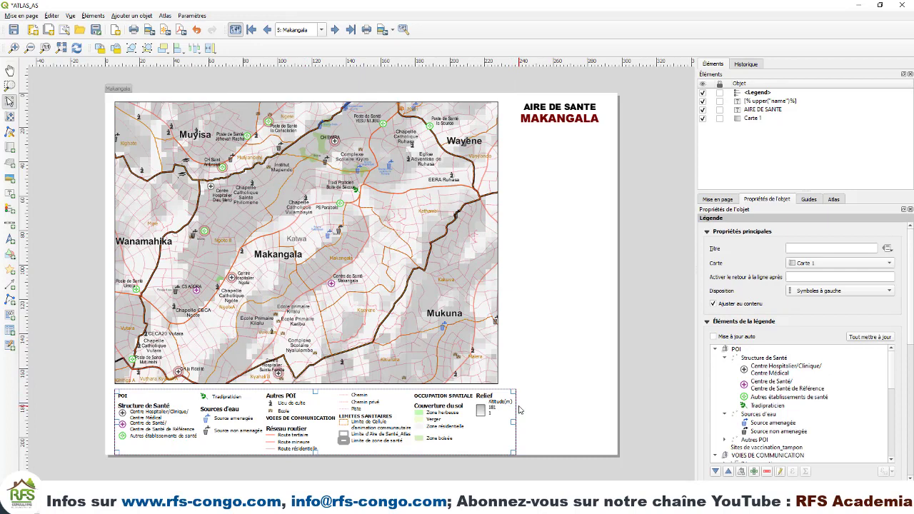
pyautogui.click(494, 246)
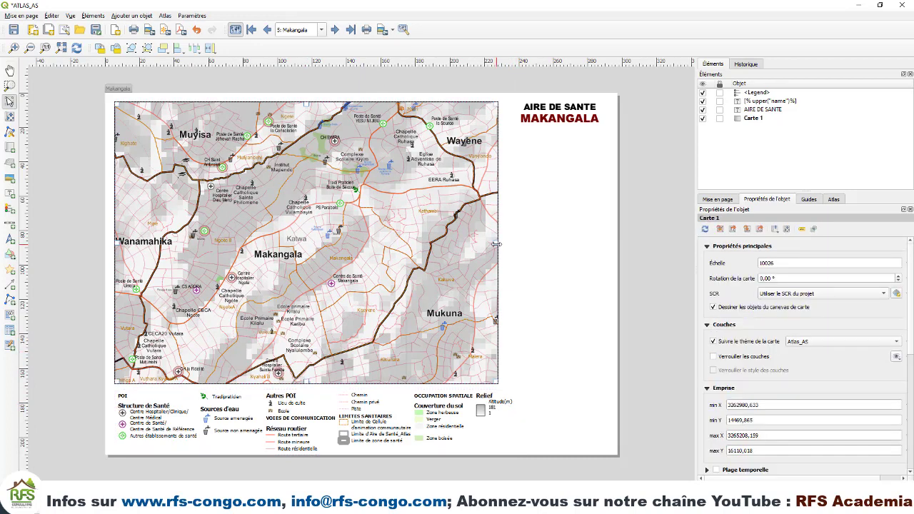
pyautogui.moveTo(504, 244); pyautogui.dragTo(511, 244)
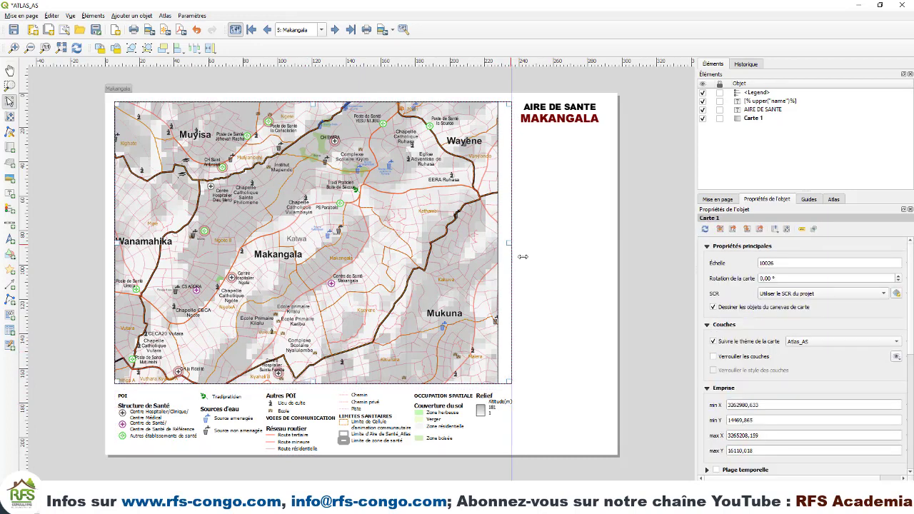